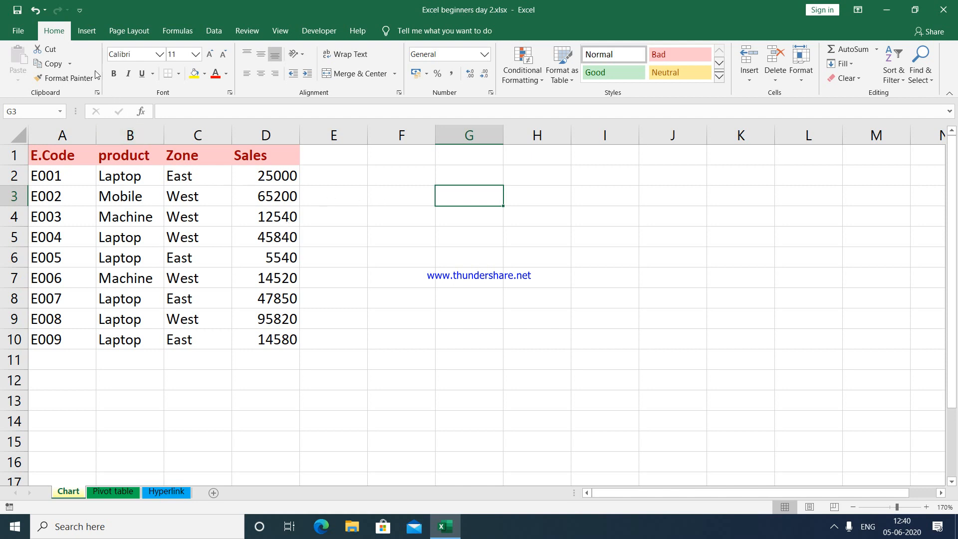
pyautogui.click(89, 38)
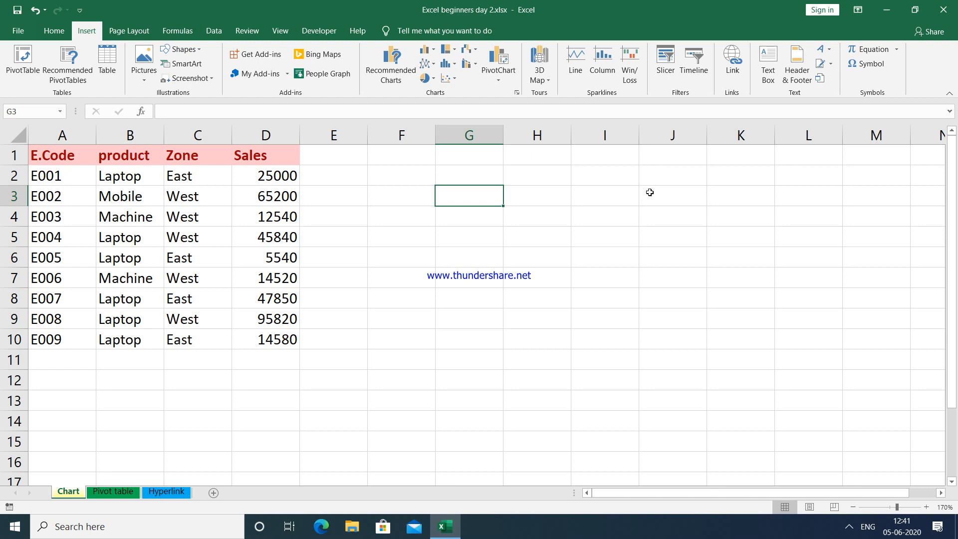
pyautogui.click(537, 197)
pyautogui.click(612, 196)
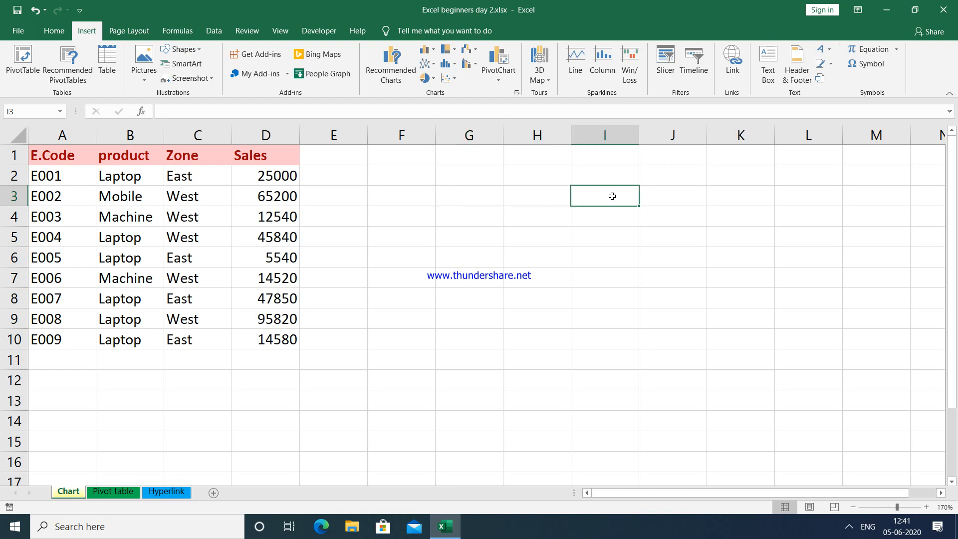
pyautogui.click(545, 211)
pyautogui.click(539, 240)
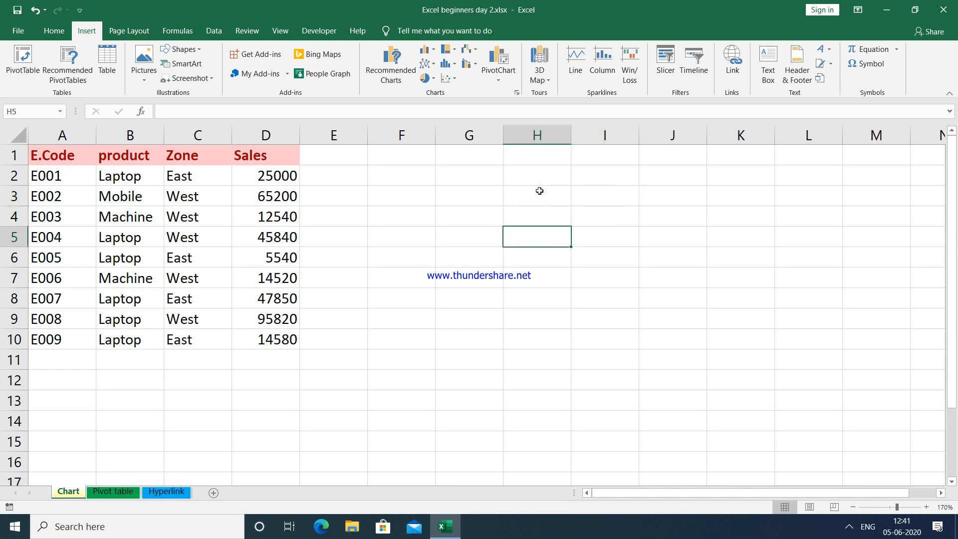
pyautogui.click(539, 191)
pyautogui.click(537, 178)
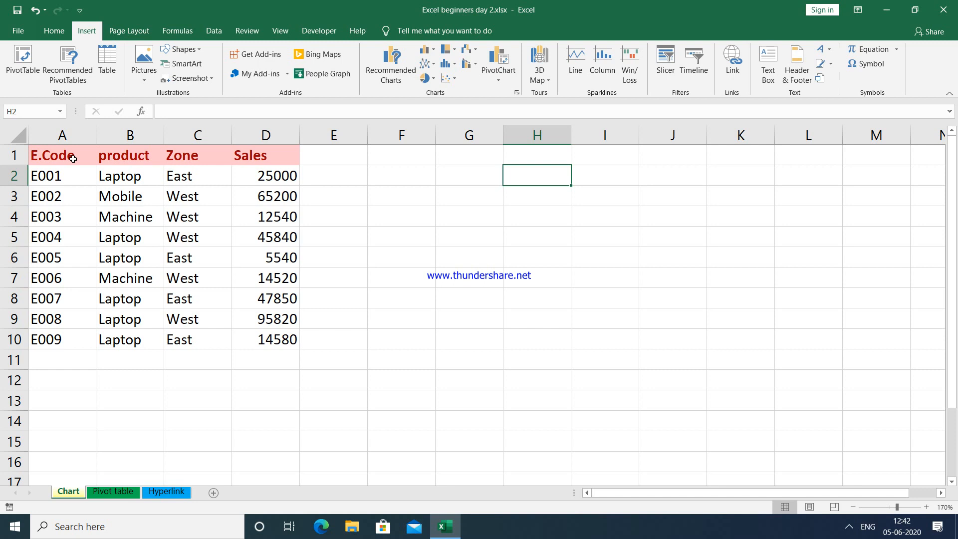
# Insert a clustered column chart from the E.Code and Sales data in A1:A10 and D1:D10
pyautogui.moveTo(73, 158); pyautogui.dragTo(61, 333)
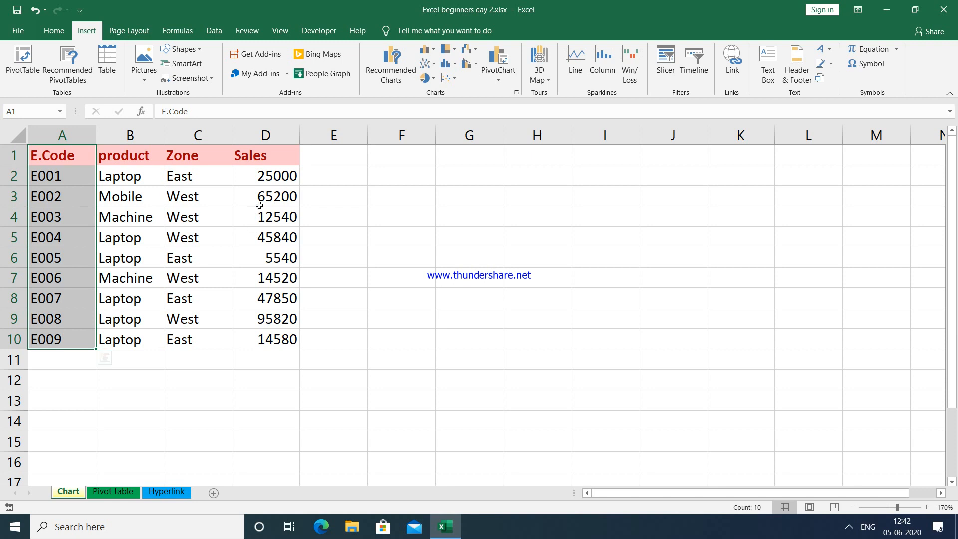
pyautogui.moveTo(275, 162); pyautogui.dragTo(268, 333)
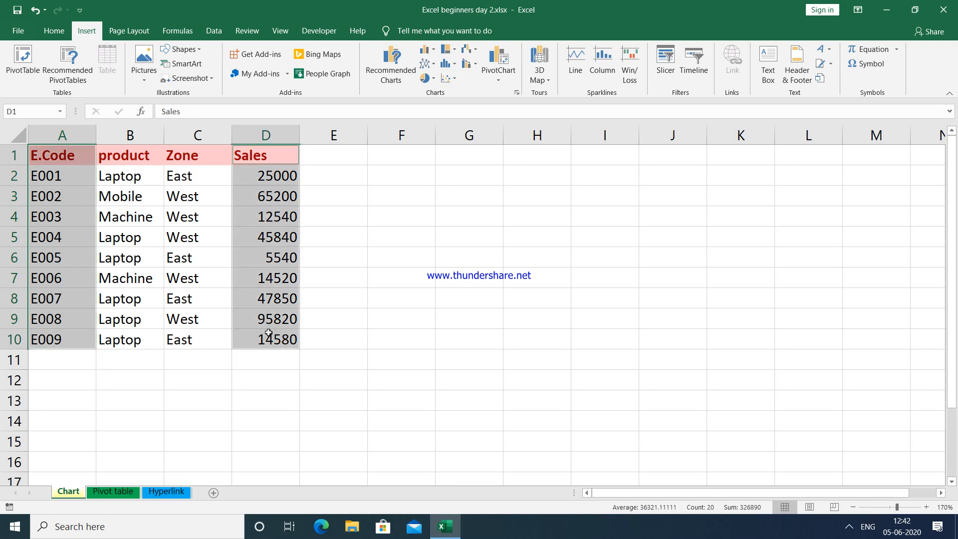
pyautogui.click(518, 94)
pyautogui.click(518, 95)
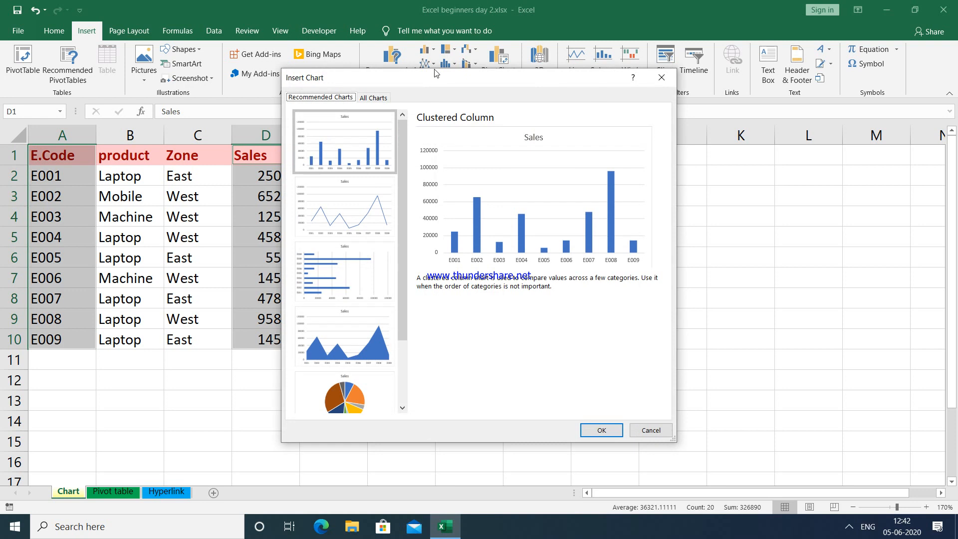
pyautogui.click(374, 98)
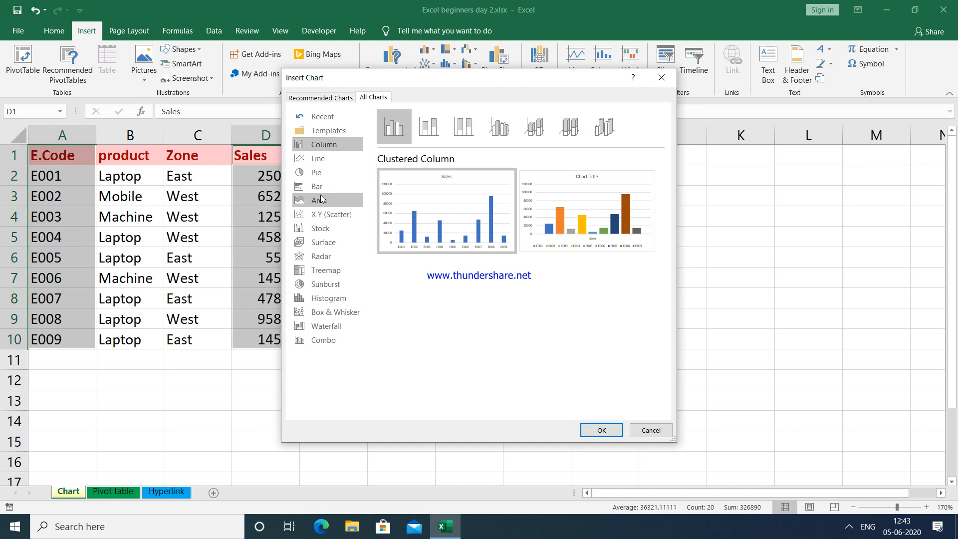
pyautogui.click(398, 131)
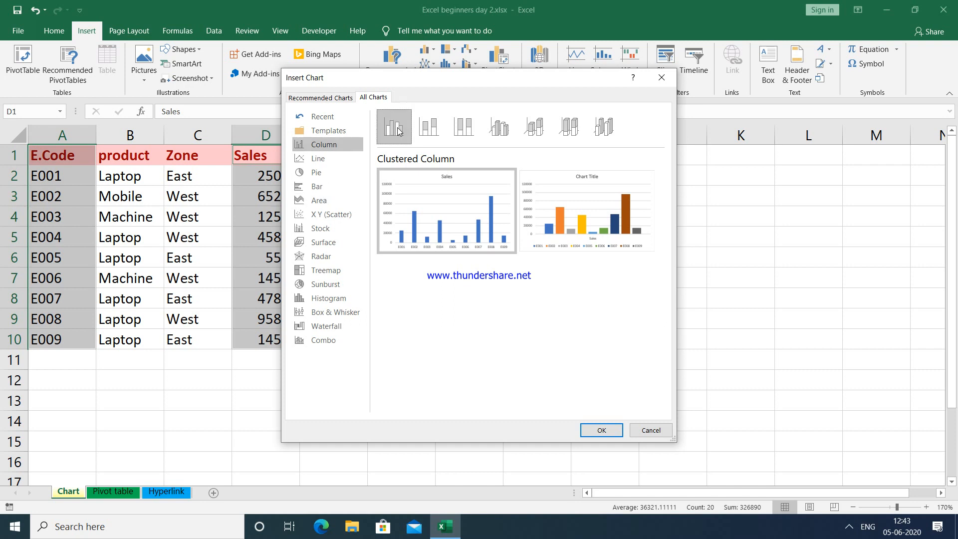
pyautogui.click(601, 430)
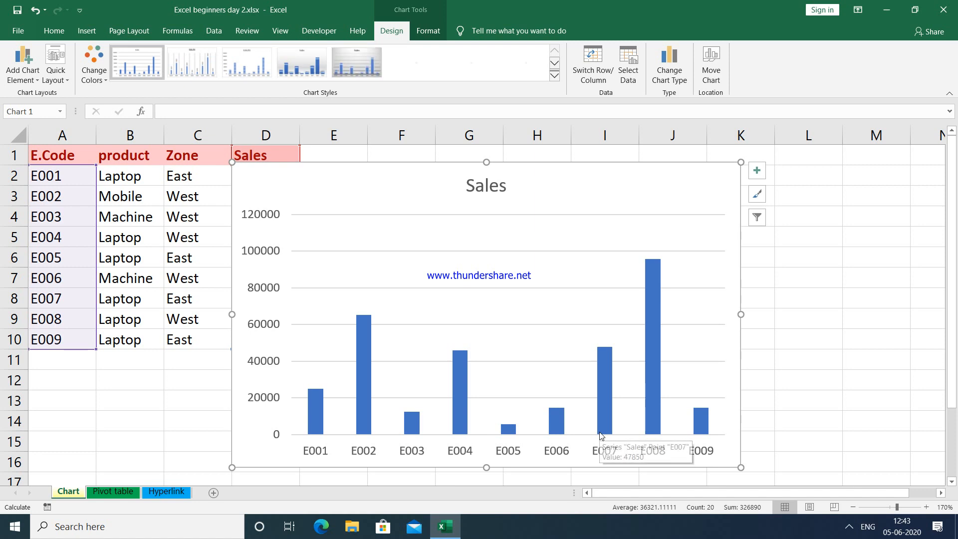
pyautogui.click(426, 31)
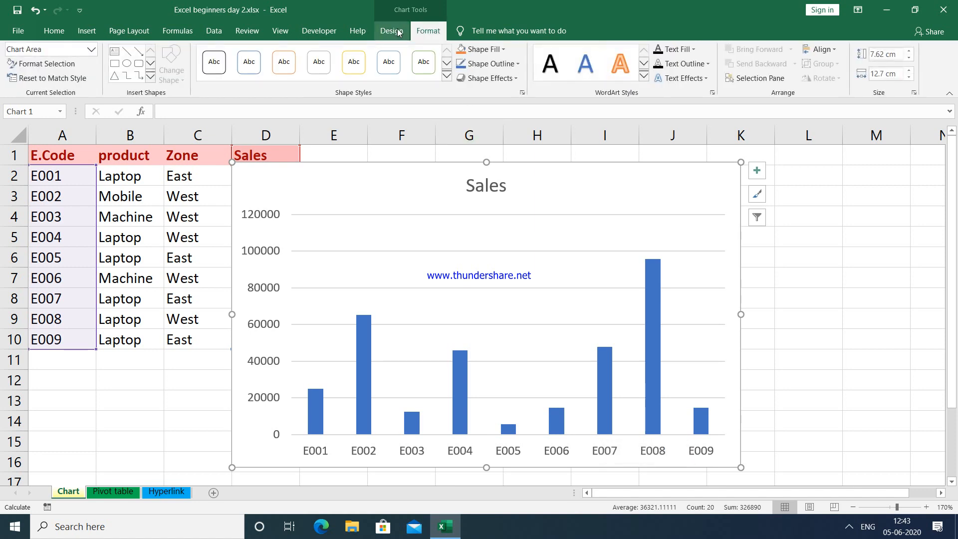
pyautogui.click(399, 33)
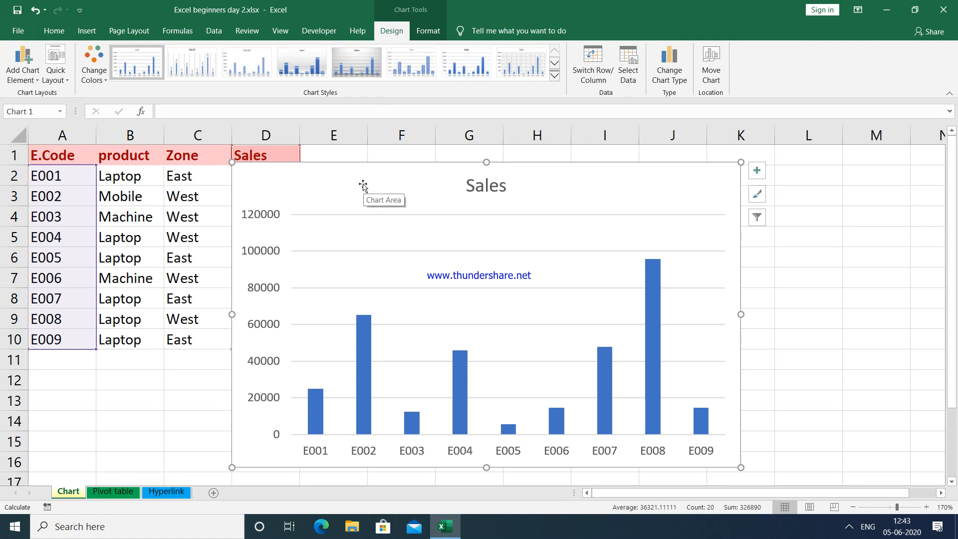
pyautogui.moveTo(232, 165); pyautogui.dragTo(316, 195)
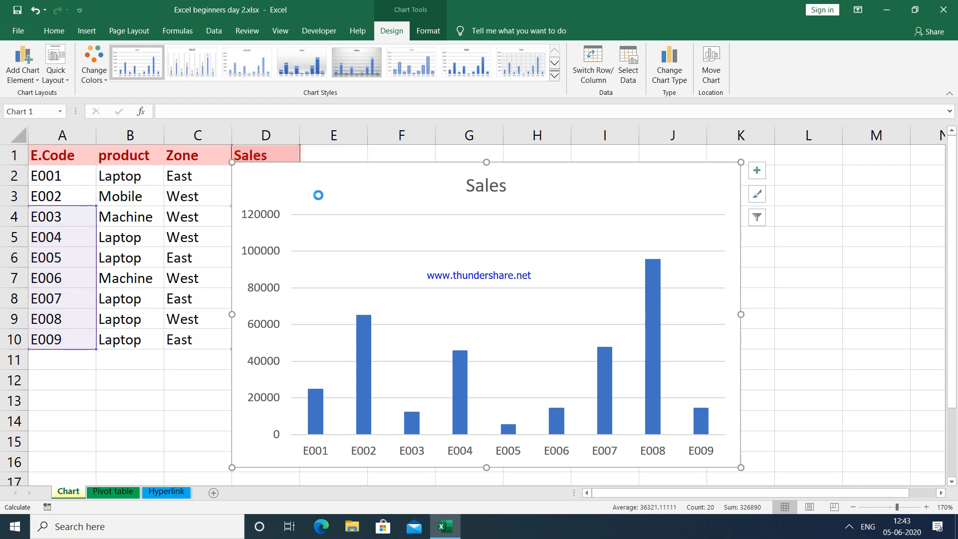
pyautogui.click(193, 384)
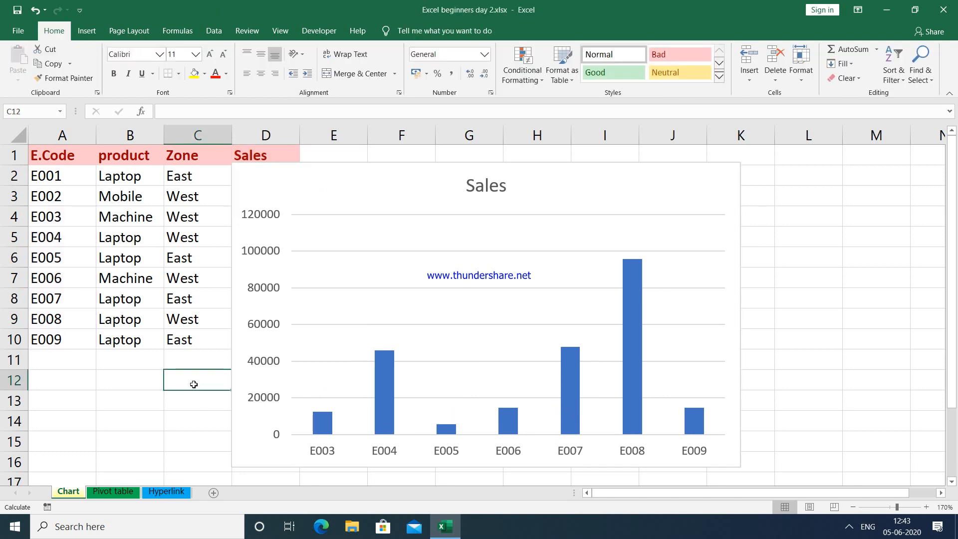
pyautogui.hotkey('ctrl', 'z')
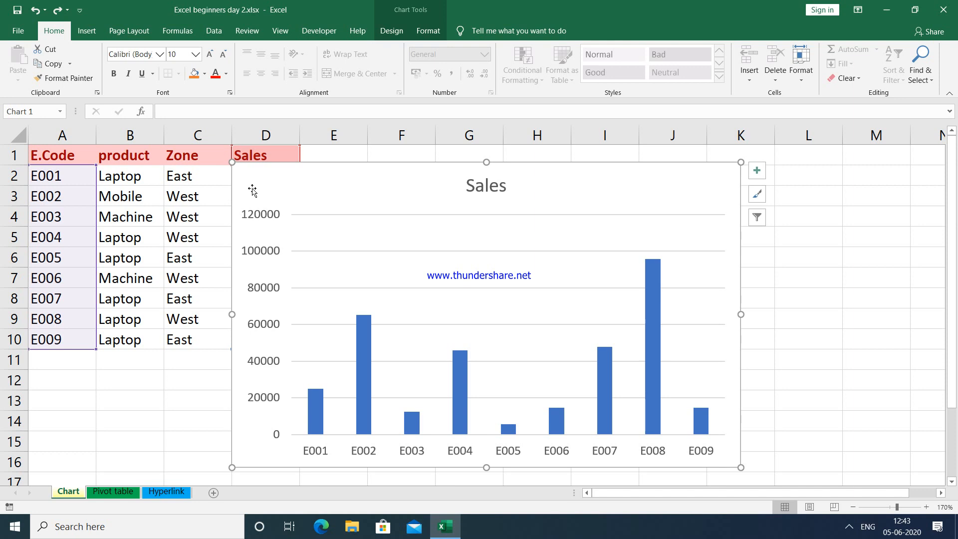
# Shrink the Sales column chart and move it beside the data table, over about columns E to J
pyautogui.moveTo(741, 162); pyautogui.dragTo(581, 260)
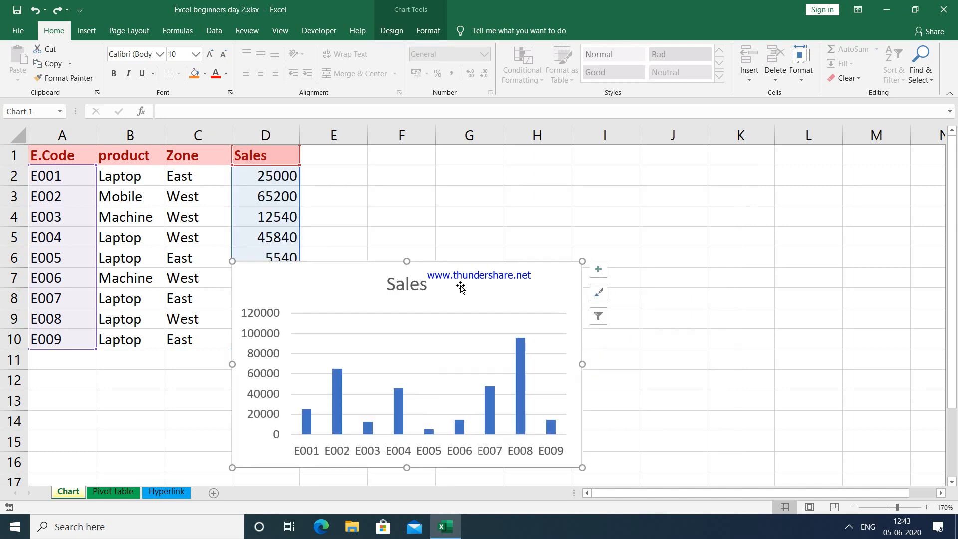
pyautogui.moveTo(466, 268); pyautogui.dragTo(557, 166)
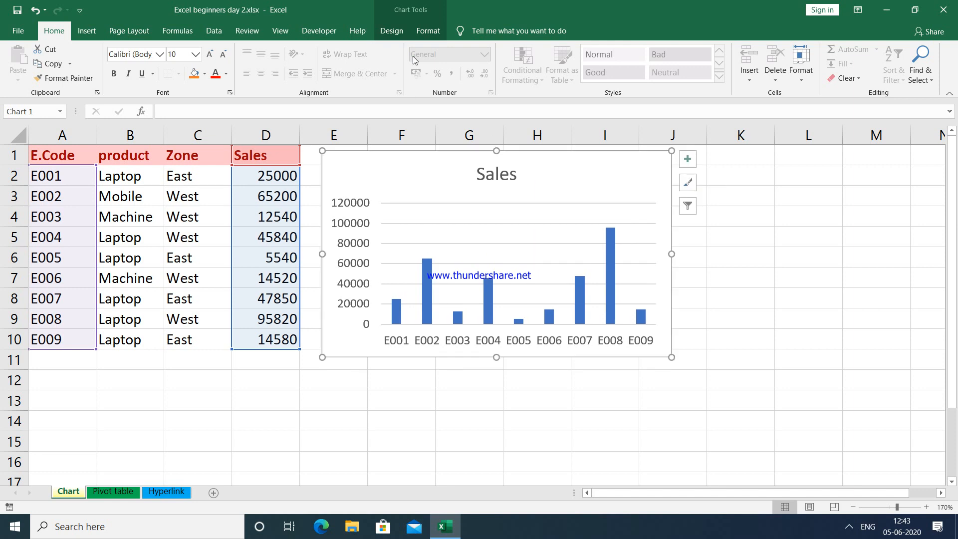
# Give the column chart the quick layout with data labels, a legend below and no title, and apply chart Style 9
pyautogui.click(391, 31)
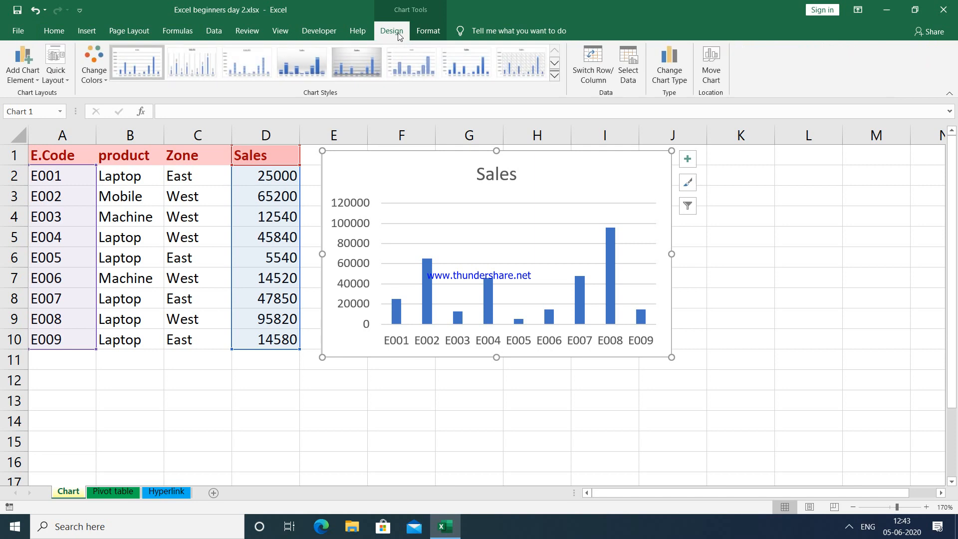
pyautogui.click(67, 80)
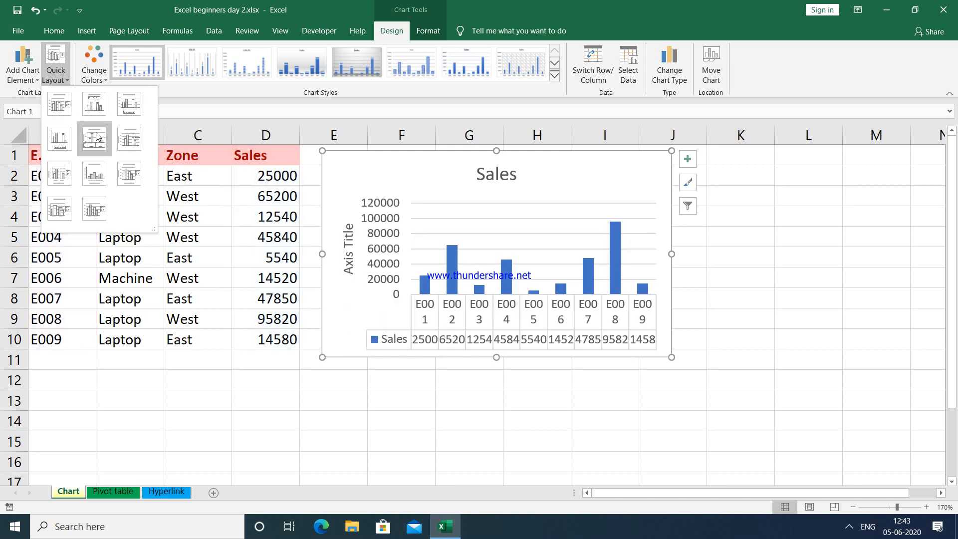
pyautogui.click(66, 141)
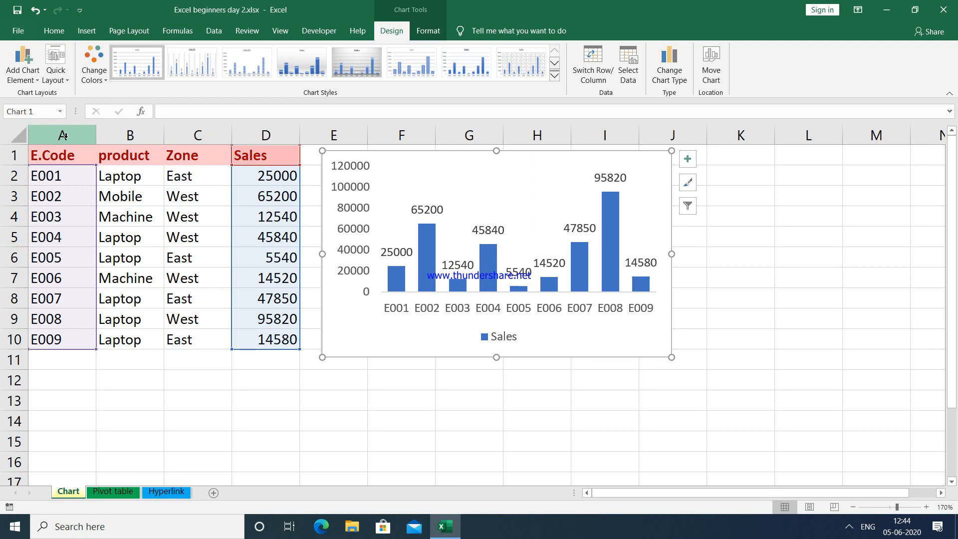
pyautogui.click(106, 76)
pyautogui.click(152, 112)
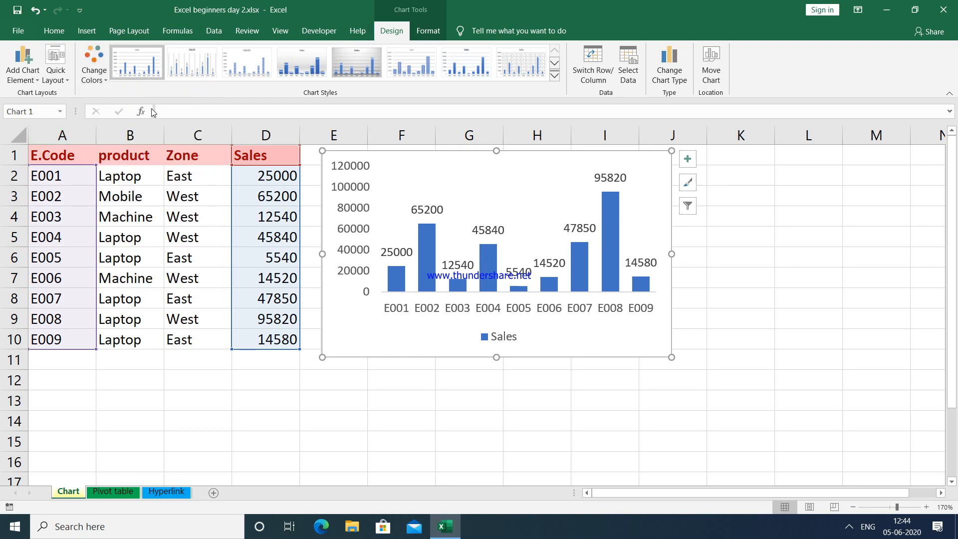
pyautogui.click(554, 76)
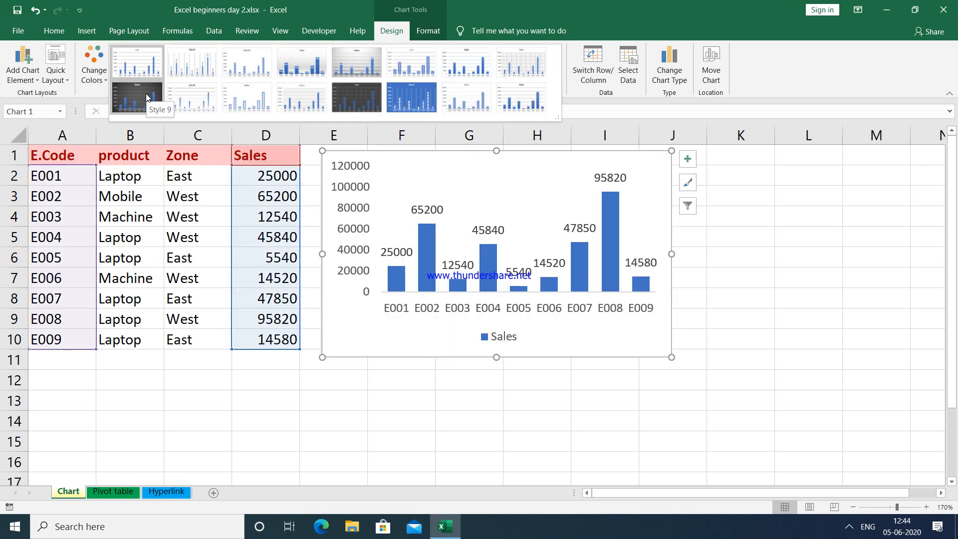
pyautogui.click(146, 88)
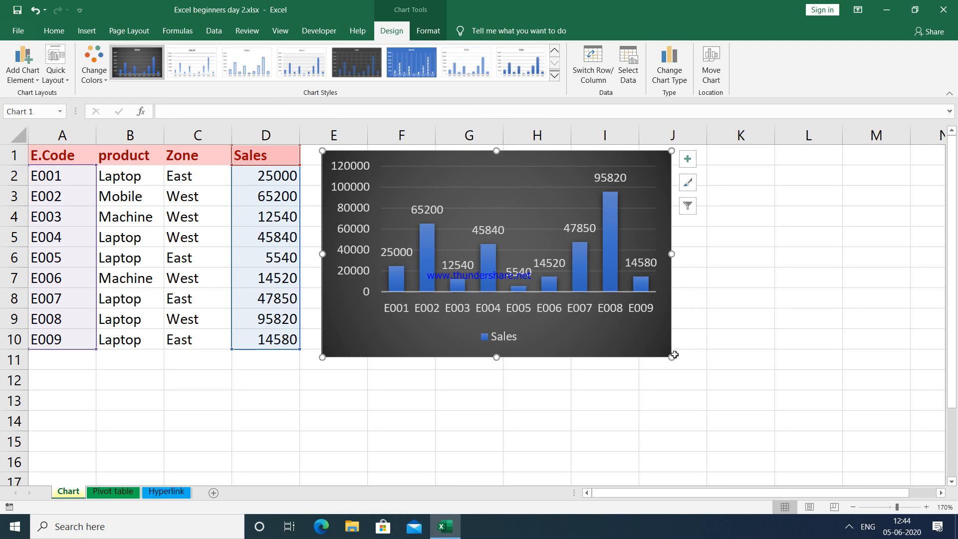
# Reduce the column chart's height to end at about row 9, adjust its width to reach column J, and deselect it
pyautogui.moveTo(672, 358); pyautogui.dragTo(637, 323)
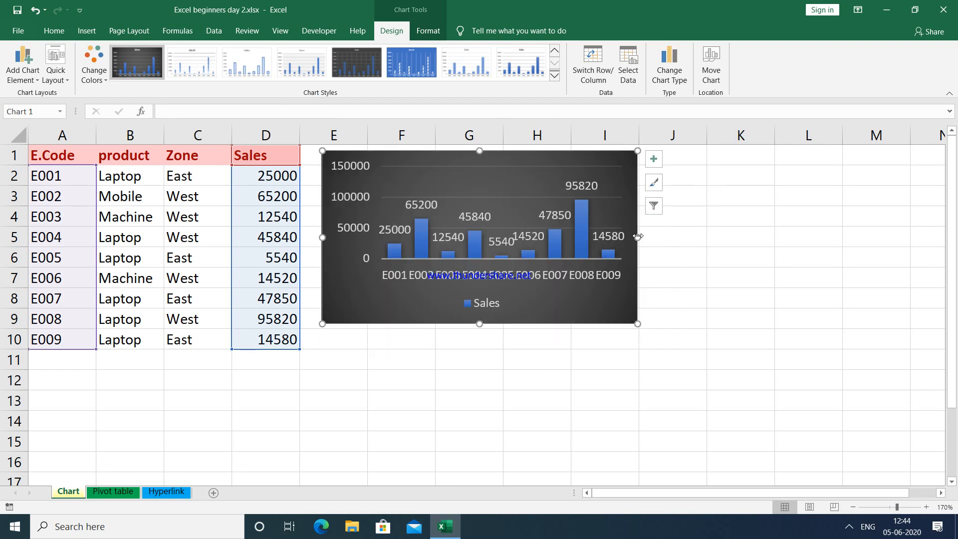
pyautogui.moveTo(634, 240); pyautogui.dragTo(664, 237)
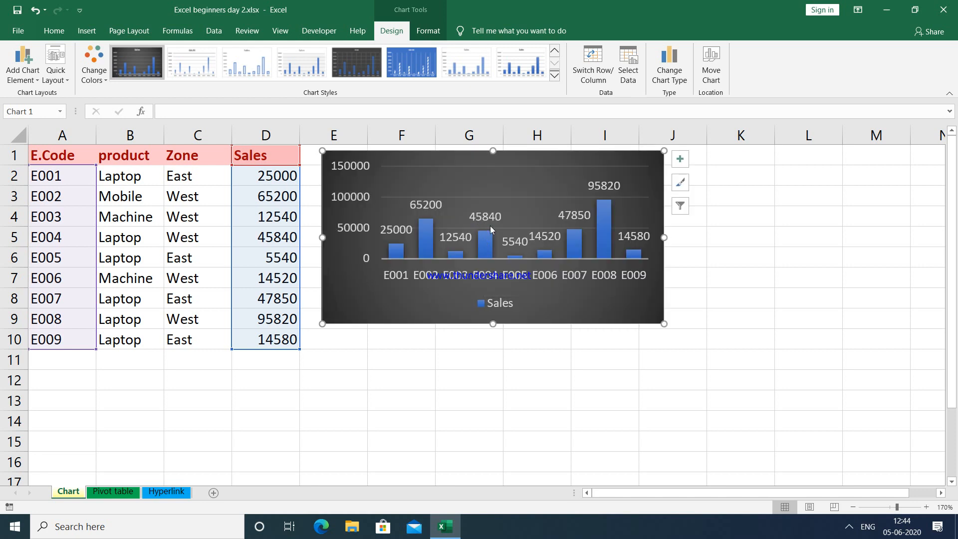
pyautogui.click(377, 362)
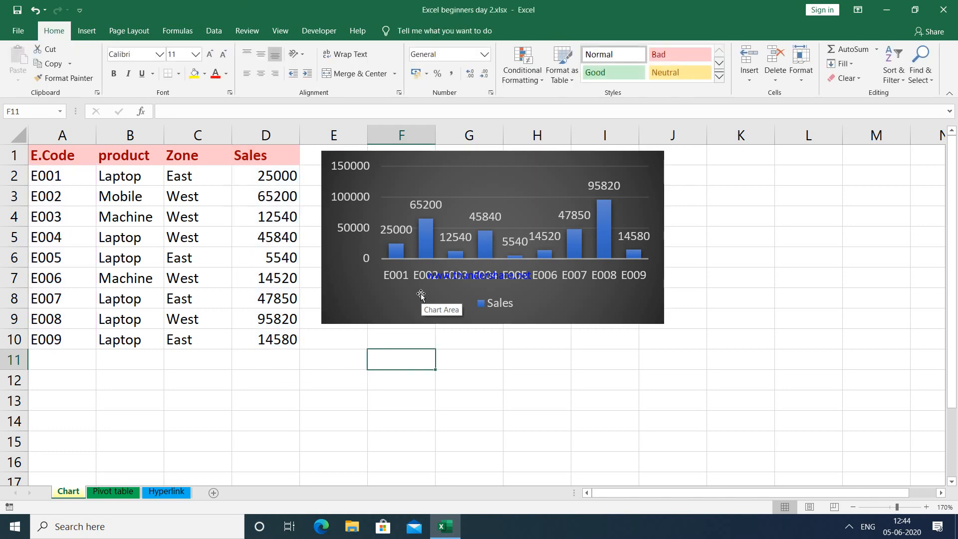
# Insert a 3-D pie chart from the product and Sales data in B1:B4 and D1:D4
pyautogui.moveTo(135, 154); pyautogui.dragTo(128, 340)
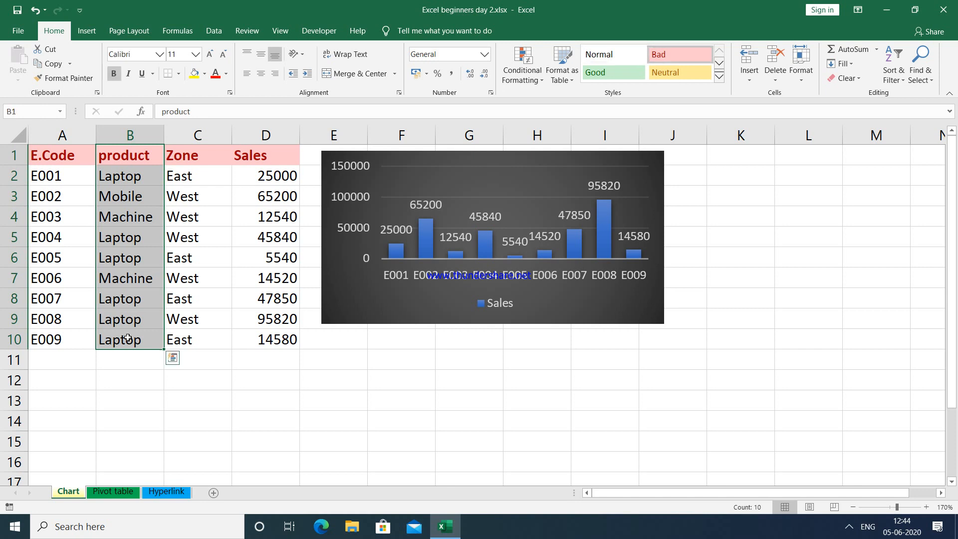
pyautogui.click(194, 160)
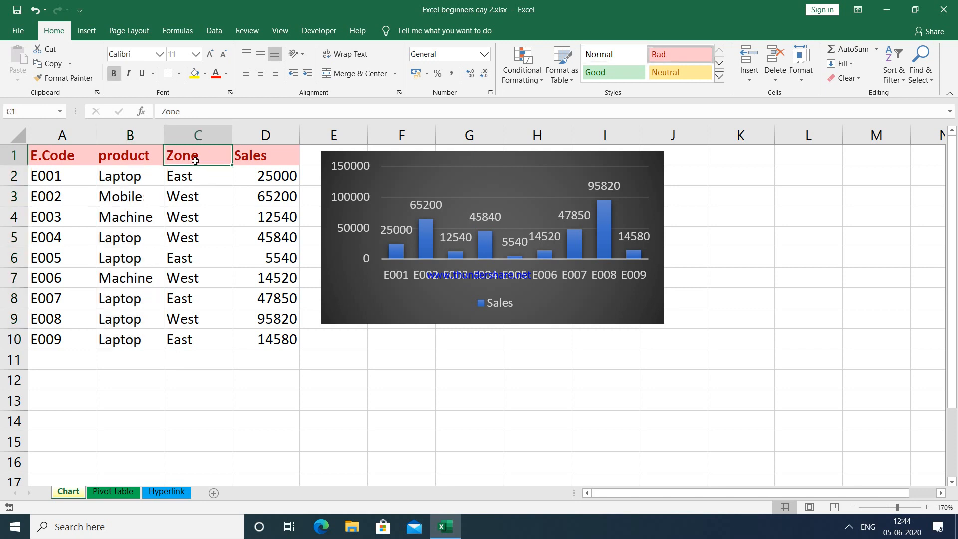
pyautogui.moveTo(132, 165); pyautogui.dragTo(134, 212)
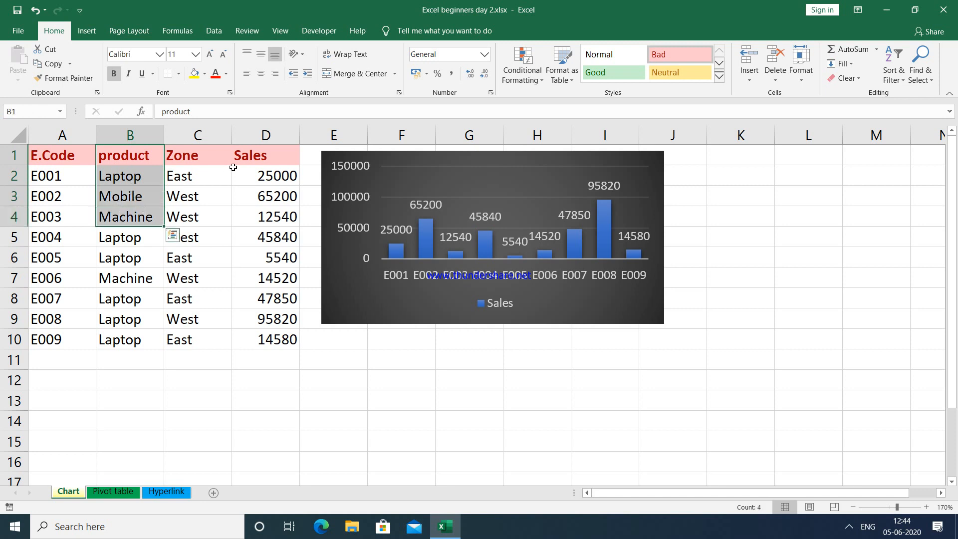
pyautogui.moveTo(260, 163); pyautogui.dragTo(265, 216)
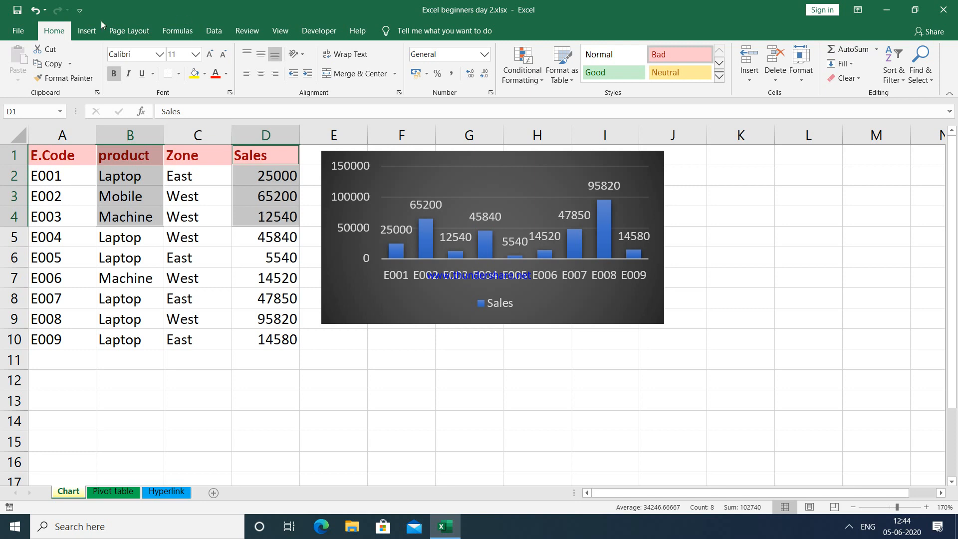
pyautogui.click(88, 31)
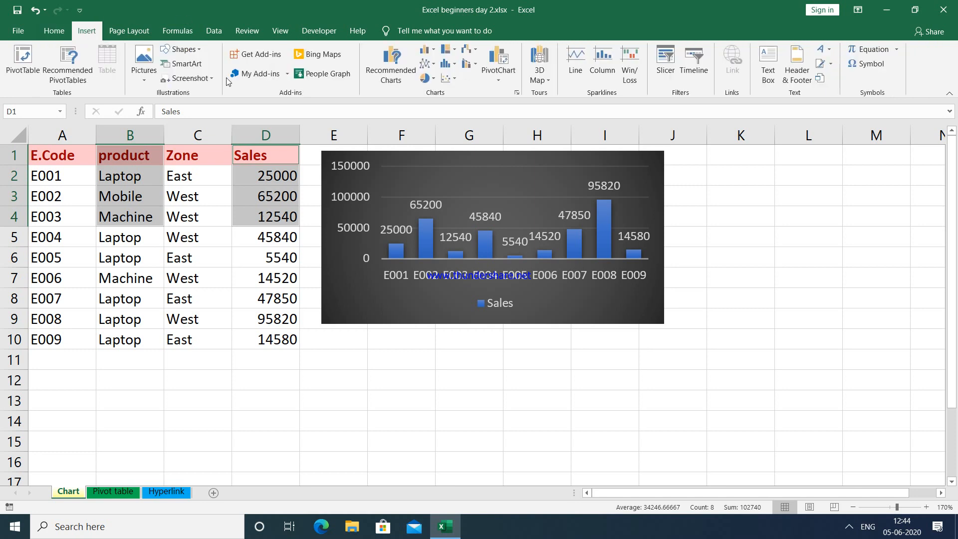
pyautogui.click(433, 80)
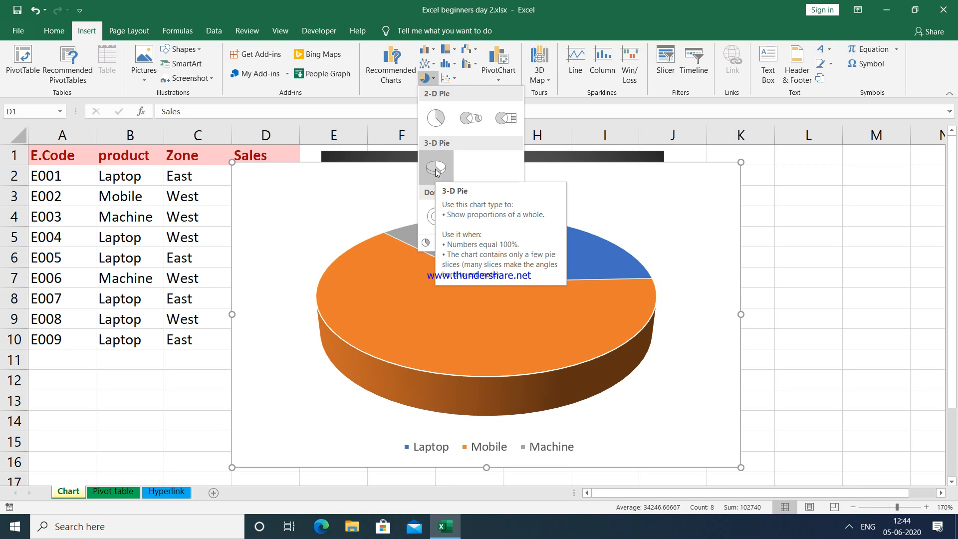
pyautogui.click(435, 170)
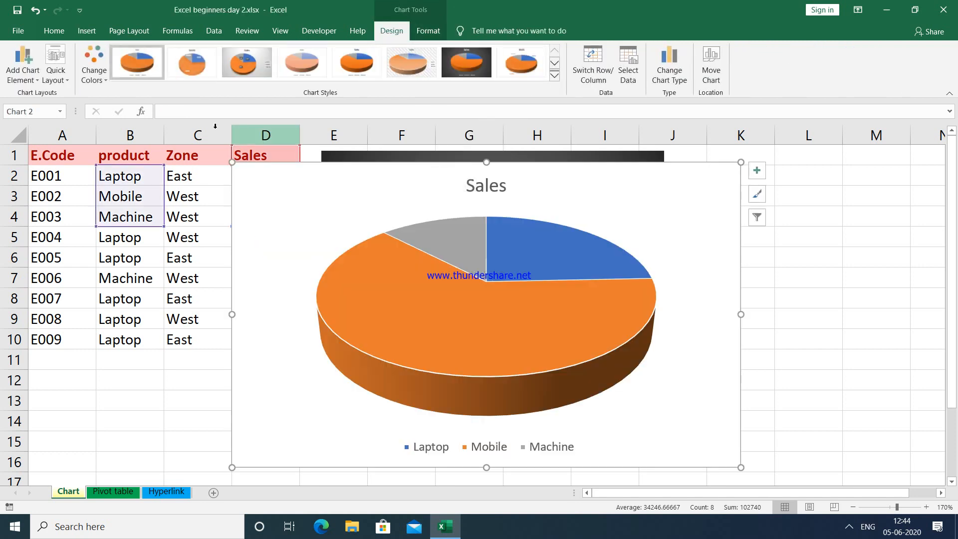
# Apply the quick layout that places the legend above the pie to the new 3-D pie chart
pyautogui.click(66, 80)
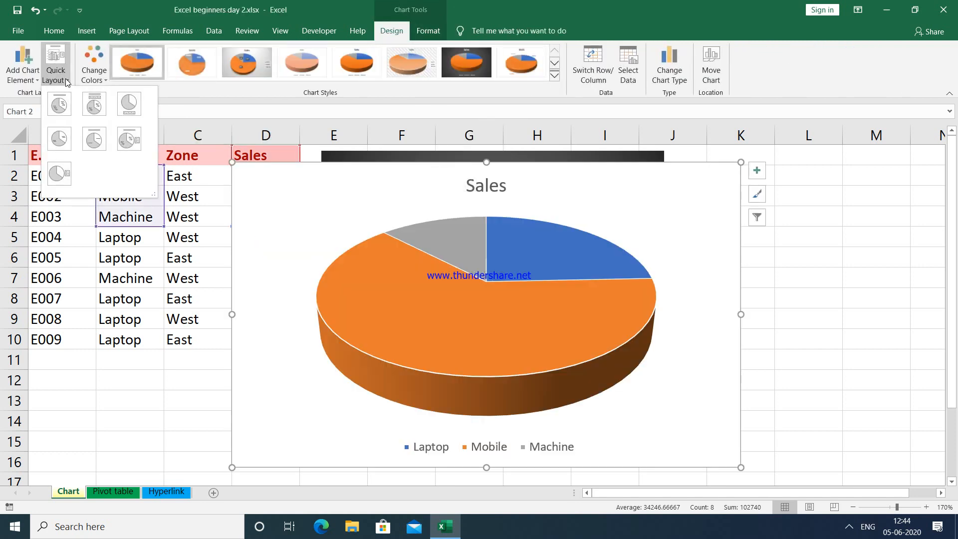
pyautogui.click(92, 117)
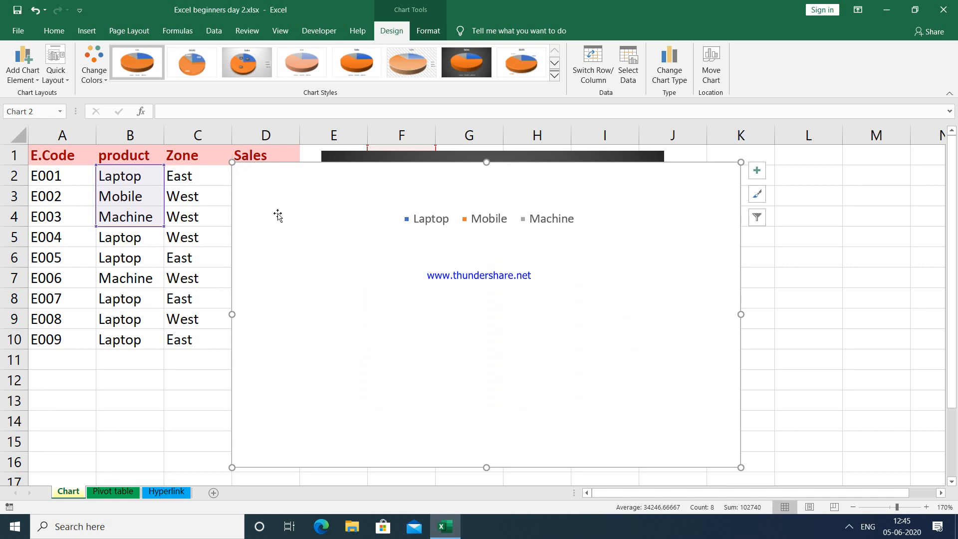
# Undo the accidental chart data change, shrink the pie chart, and move it beside the column chart, starting at about column J
pyautogui.hotkey('ctrl', 'z')
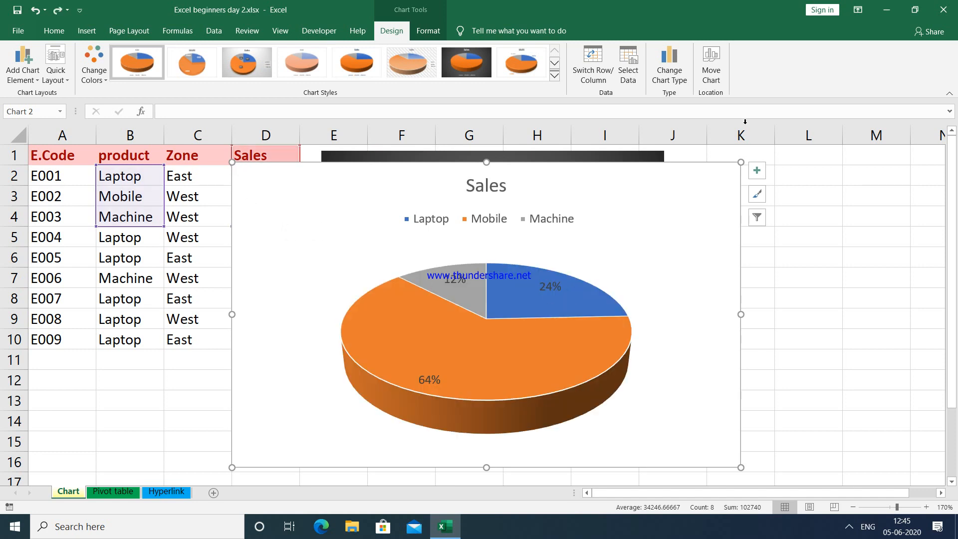
pyautogui.moveTo(740, 162); pyautogui.dragTo(559, 271)
pyautogui.moveTo(305, 301); pyautogui.dragTo(737, 176)
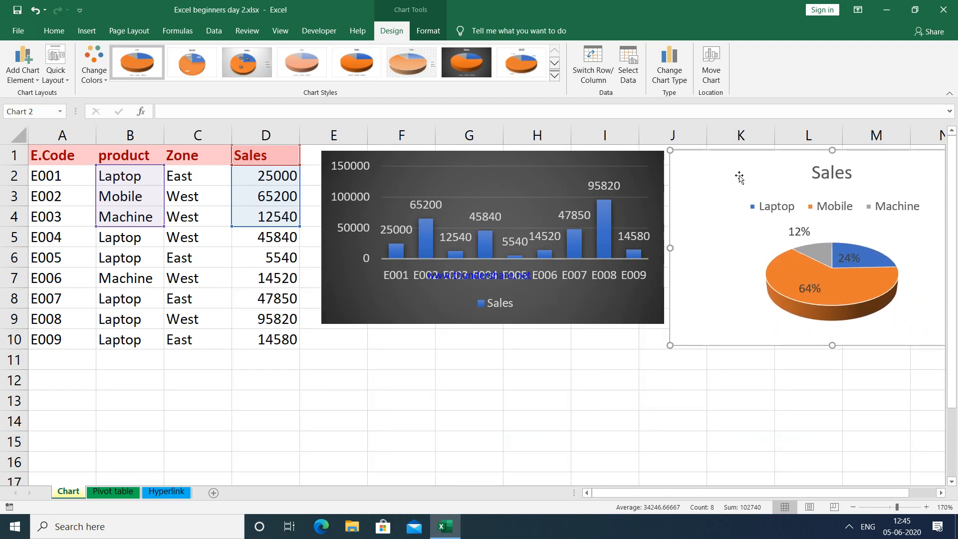
# Try the style with boxed data labels on the pie chart, and apply the dark-background chart style instead
pyautogui.click(553, 76)
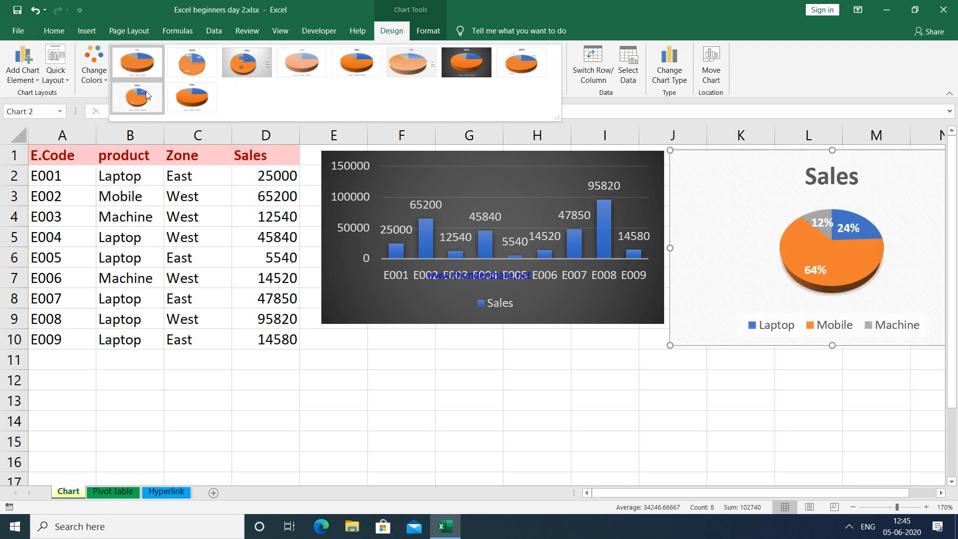
pyautogui.click(247, 68)
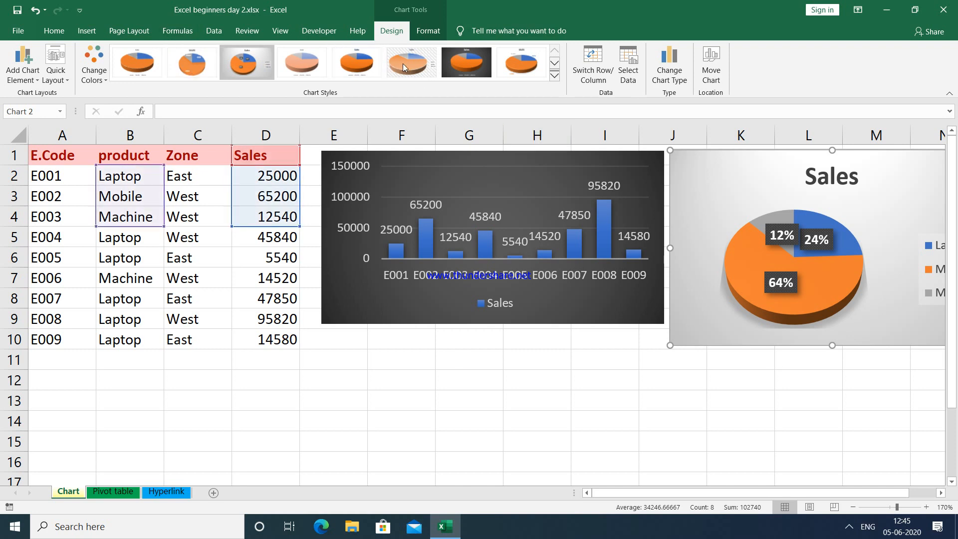
pyautogui.click(470, 62)
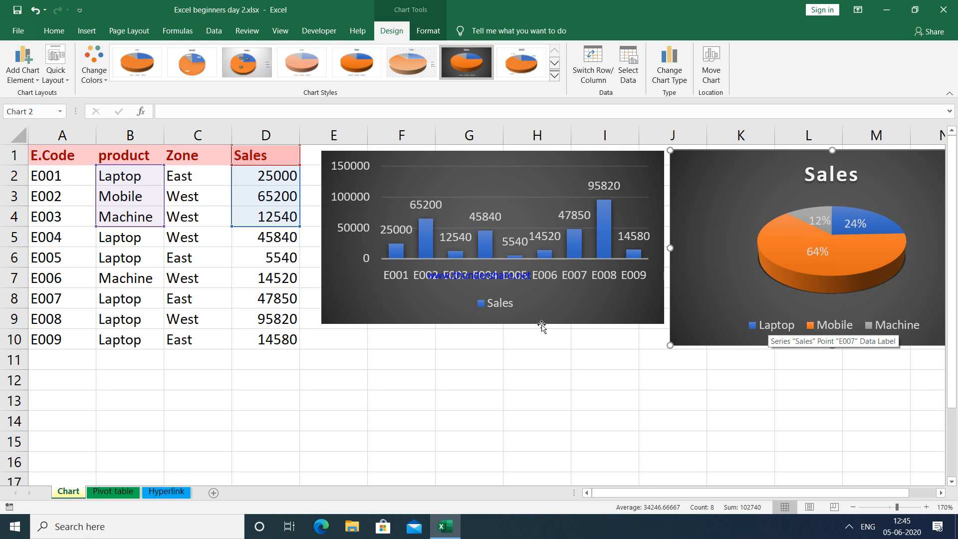
pyautogui.click(193, 177)
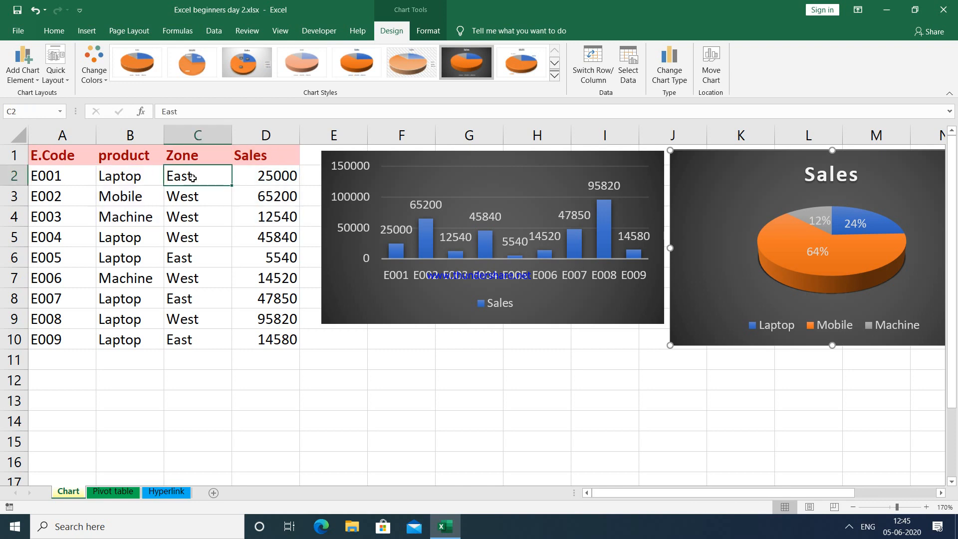
pyautogui.click(196, 153)
pyautogui.moveTo(194, 175); pyautogui.dragTo(193, 198)
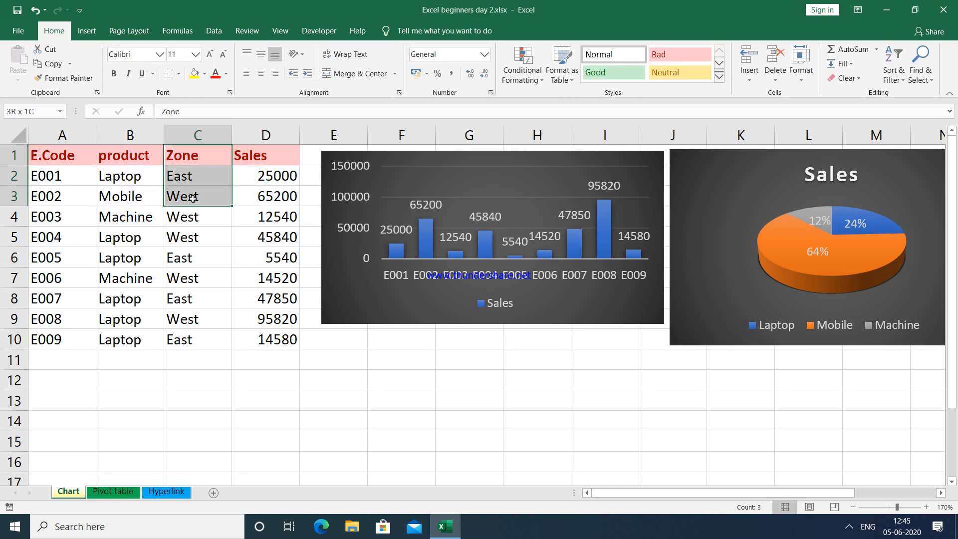
pyautogui.click(62, 159)
pyautogui.moveTo(185, 160); pyautogui.dragTo(186, 193)
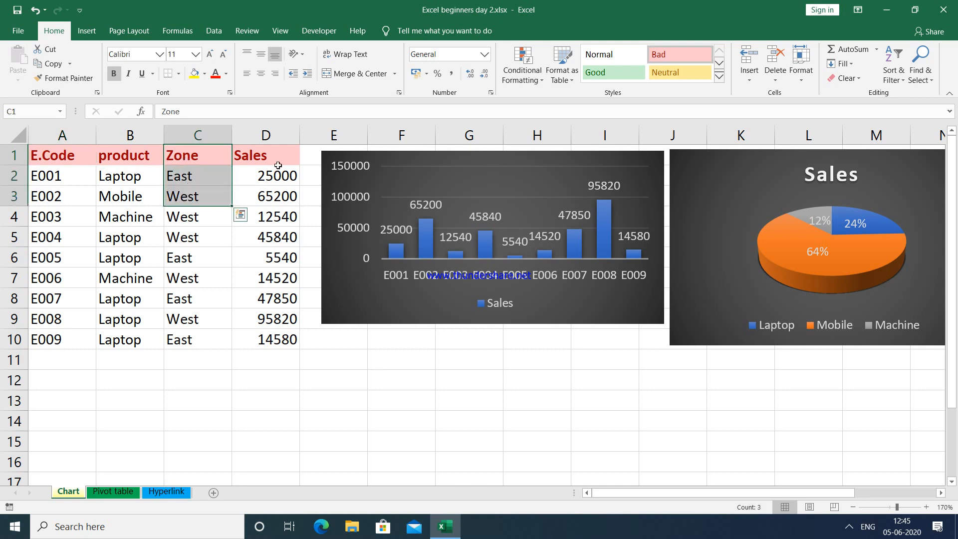
pyautogui.moveTo(274, 161); pyautogui.dragTo(270, 197)
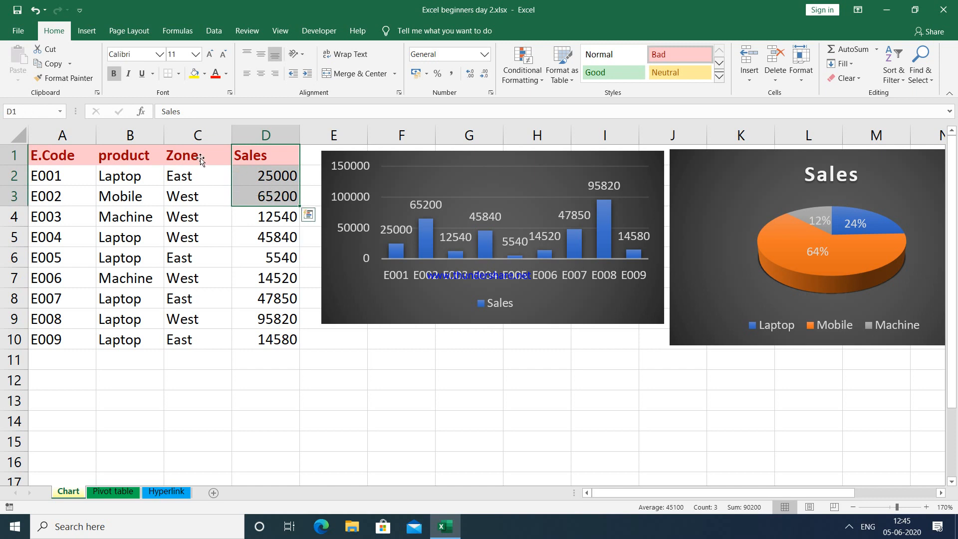
# Insert a clustered bar chart of Sales by Zone from the data in C1:C3 and D1:D3
pyautogui.moveTo(191, 148); pyautogui.dragTo(189, 191)
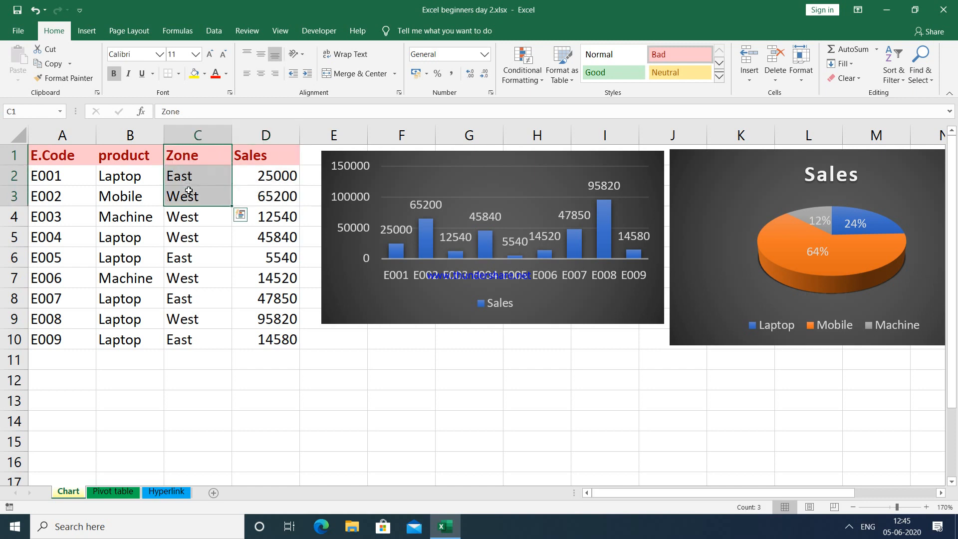
pyautogui.moveTo(267, 155); pyautogui.dragTo(268, 195)
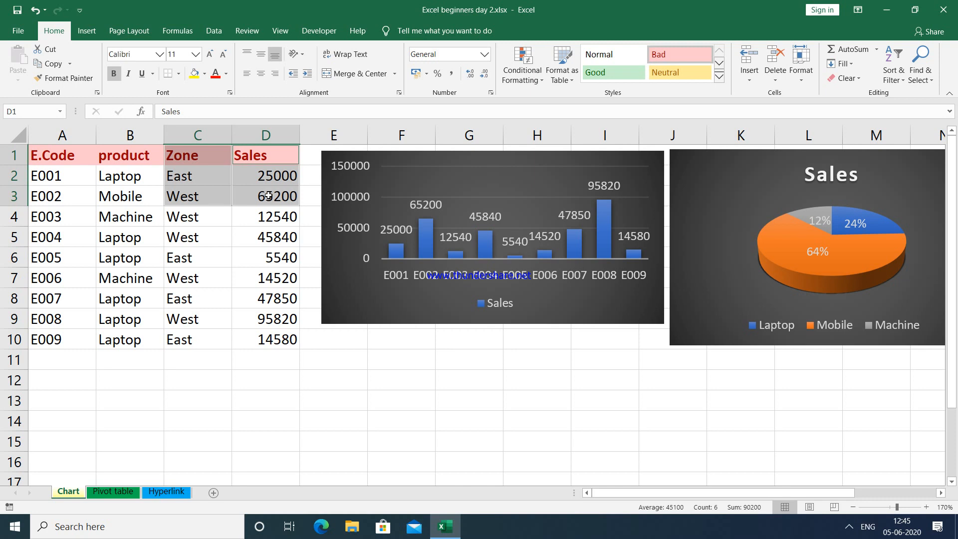
pyautogui.click(88, 32)
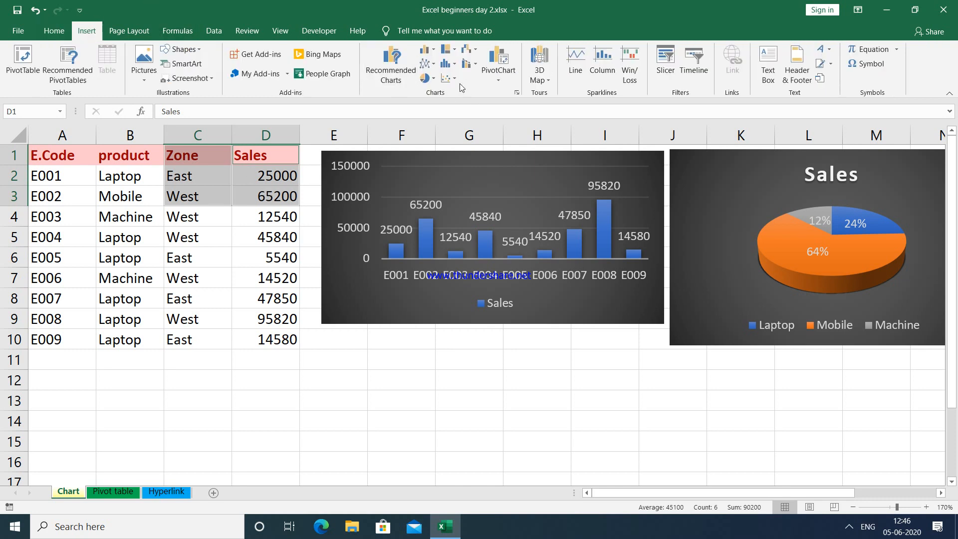
pyautogui.click(518, 92)
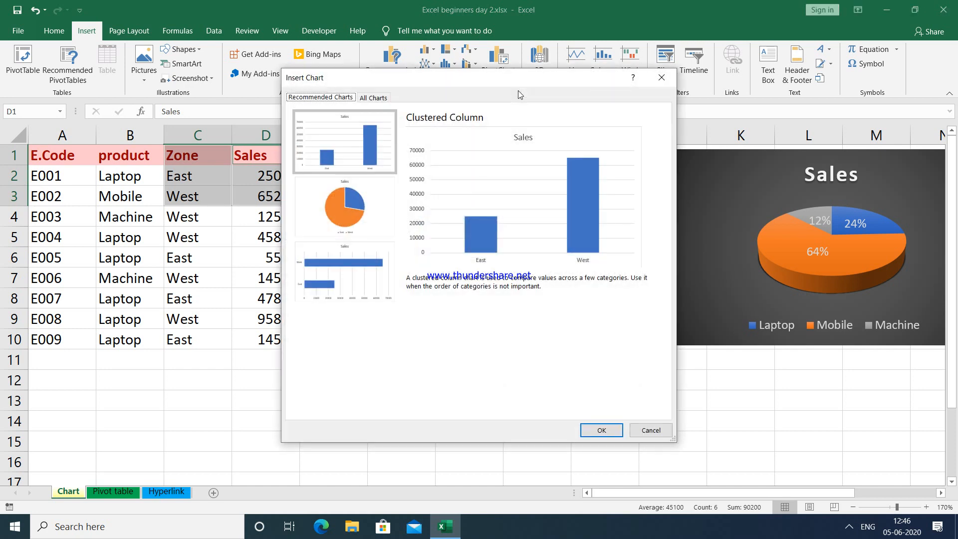
pyautogui.click(374, 98)
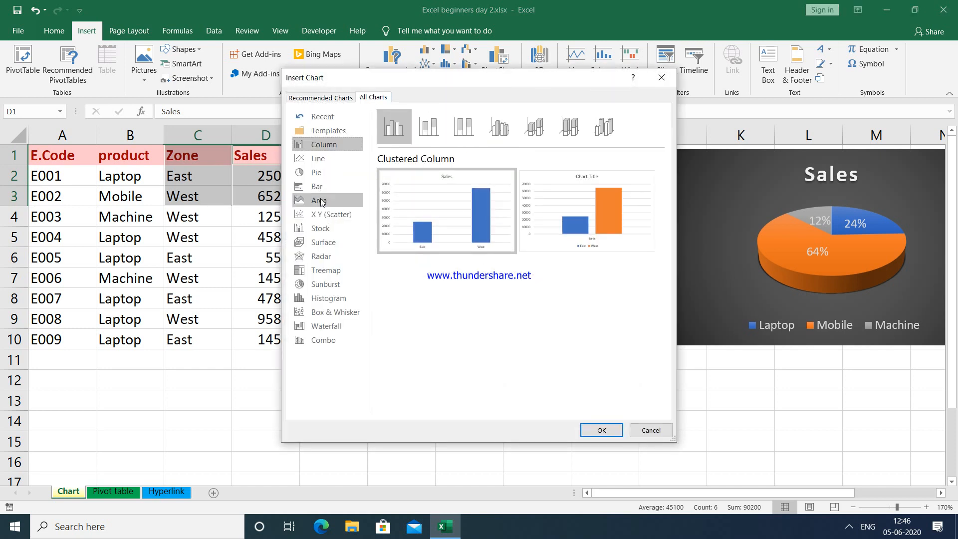
pyautogui.click(320, 191)
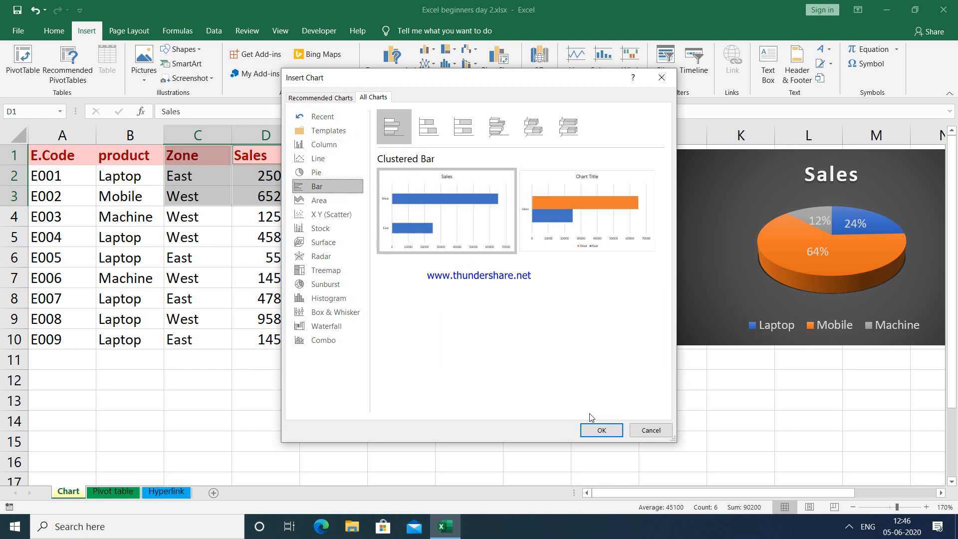
pyautogui.click(602, 429)
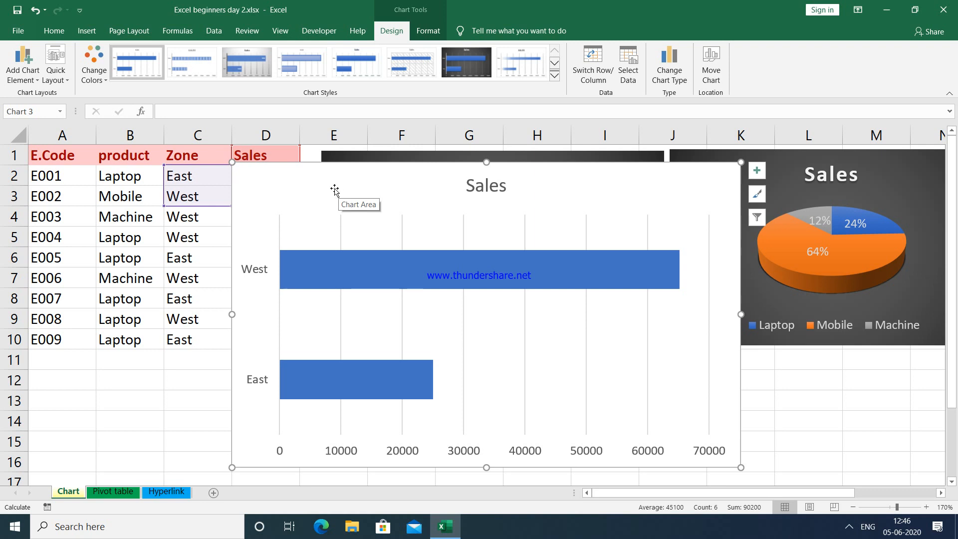
# Apply the dark-background chart style to the new bar chart
pyautogui.click(65, 80)
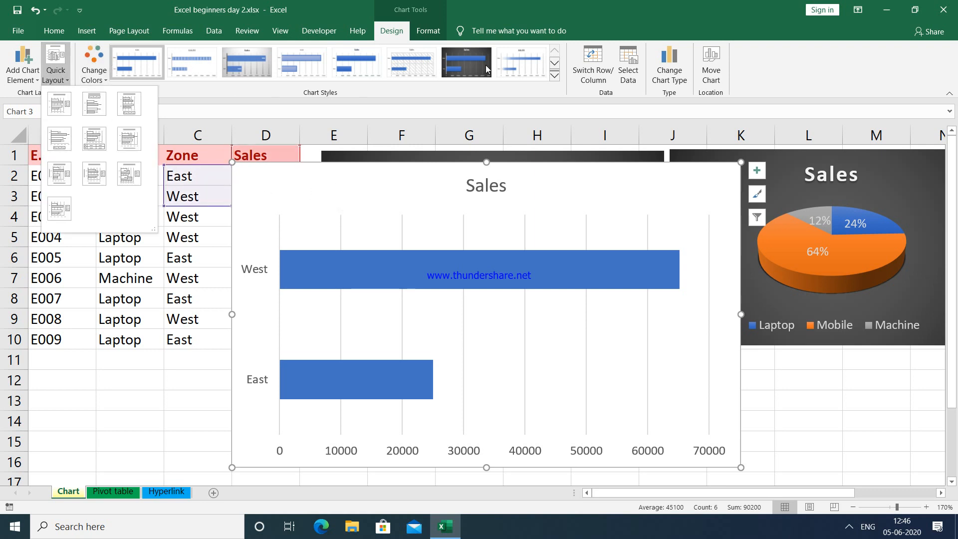
pyautogui.click(466, 62)
pyautogui.click(466, 62)
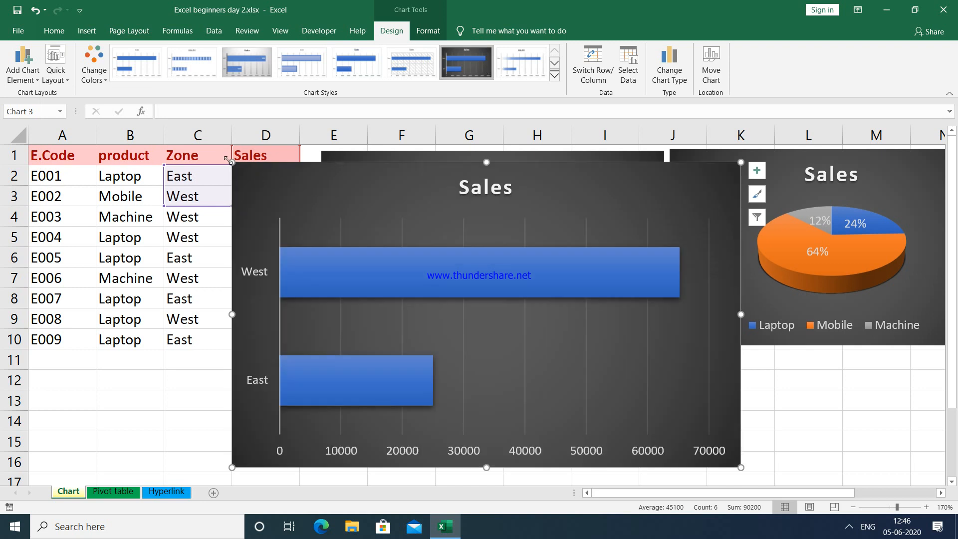
# Undo the accidental data range change, shrink the bar chart, and move it below the column chart, spanning about columns F to I
pyautogui.moveTo(230, 160); pyautogui.dragTo(448, 254)
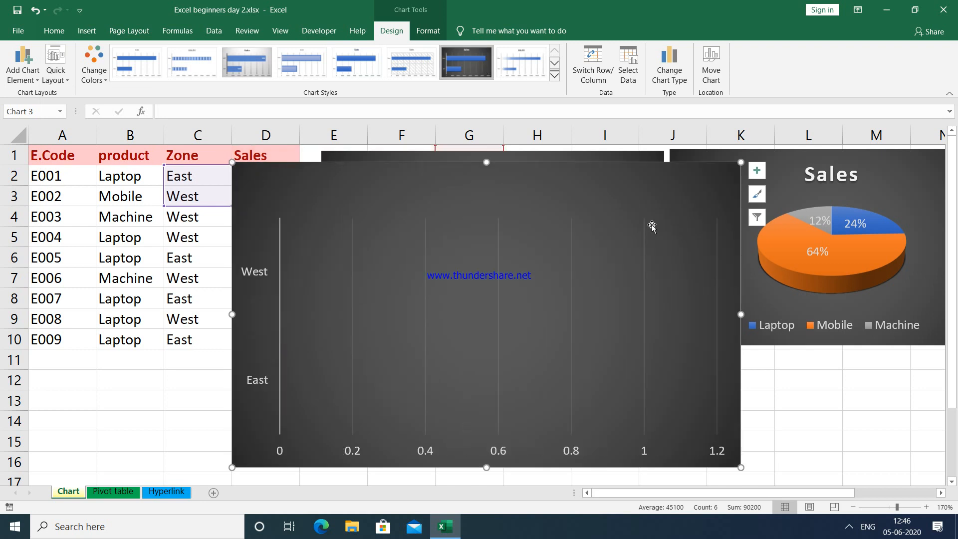
pyautogui.hotkey('ctrl', 'z')
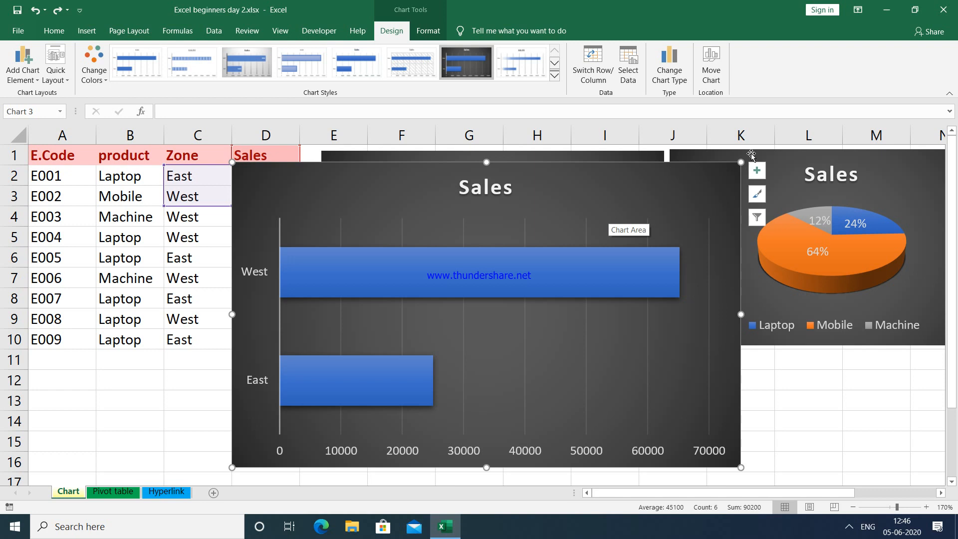
pyautogui.moveTo(741, 161); pyautogui.dragTo(456, 314)
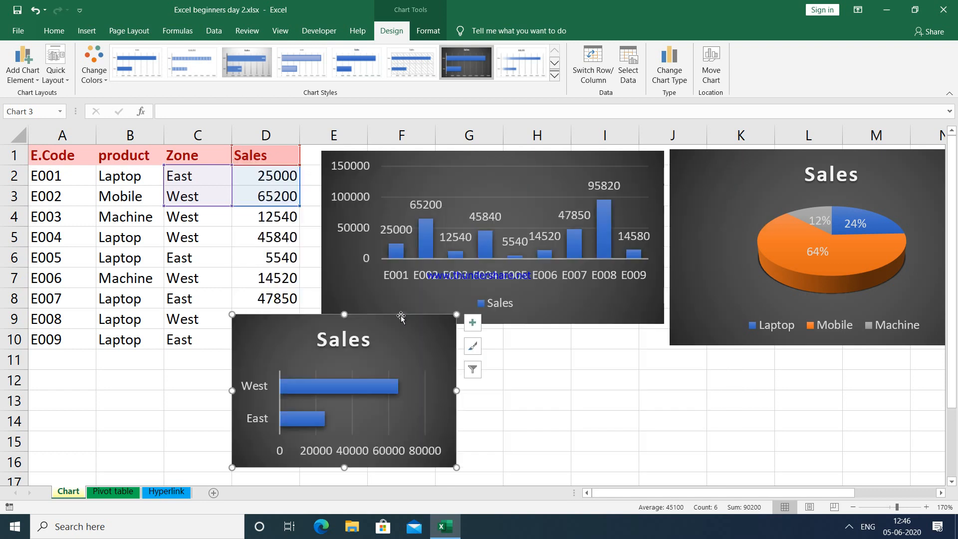
pyautogui.moveTo(392, 324); pyautogui.dragTo(571, 335)
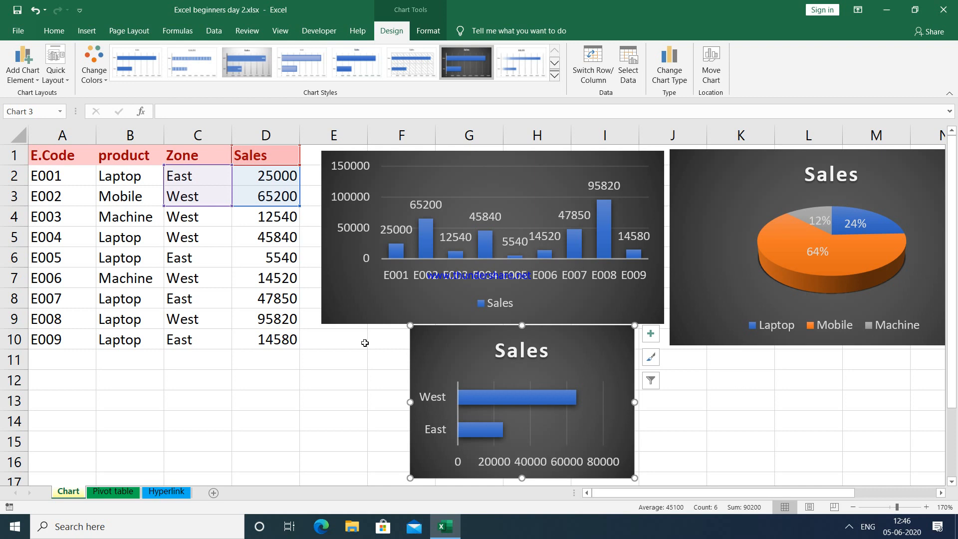
# On the Pivot table sheet, format the Date values in C2:C54 as Short Date and save the workbook
pyautogui.click(115, 492)
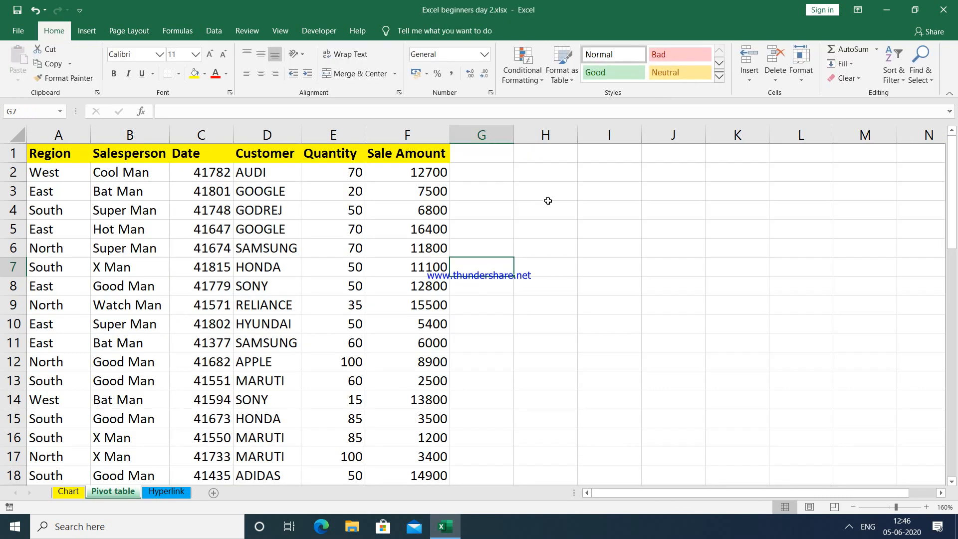
pyautogui.click(53, 152)
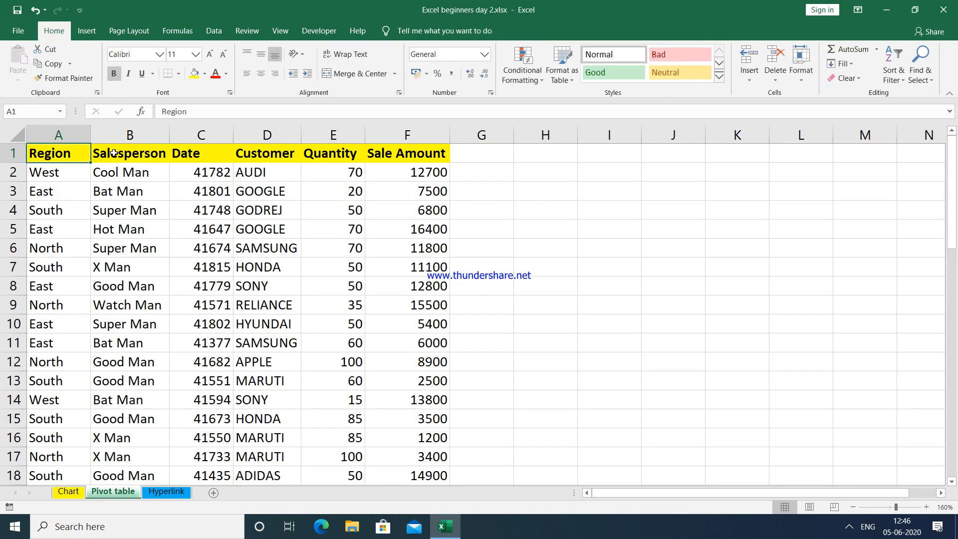
pyautogui.click(114, 153)
pyautogui.click(201, 146)
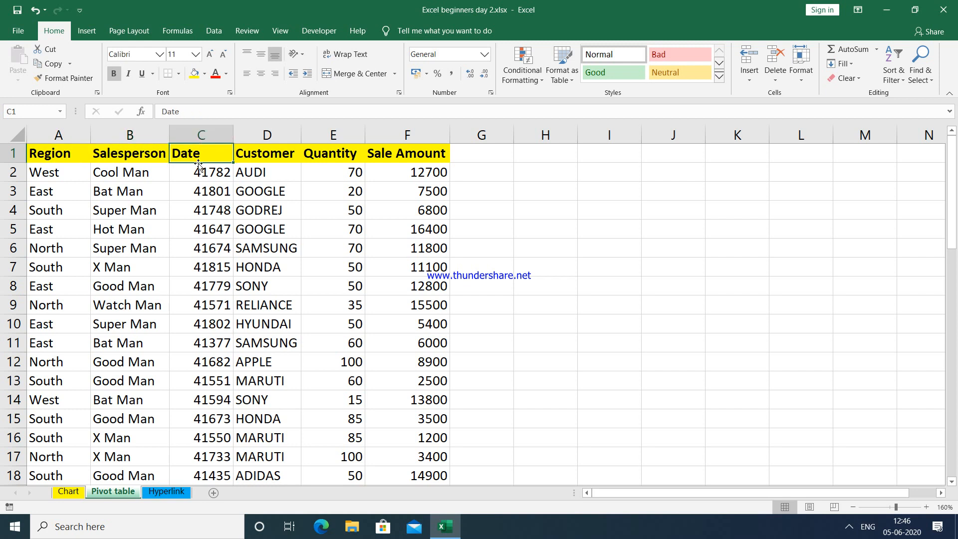
pyautogui.click(199, 170)
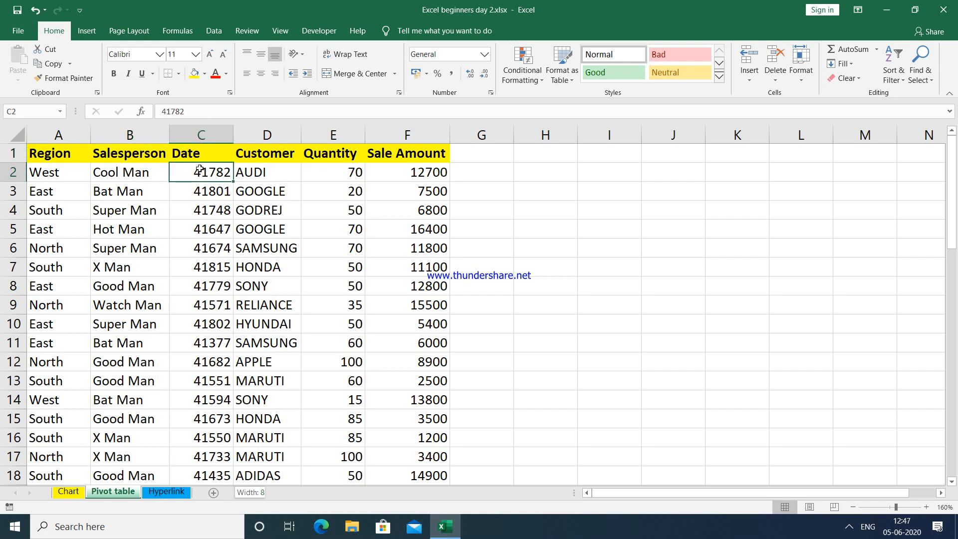
pyautogui.hotkey('ctrl', 'shift', 'Down')
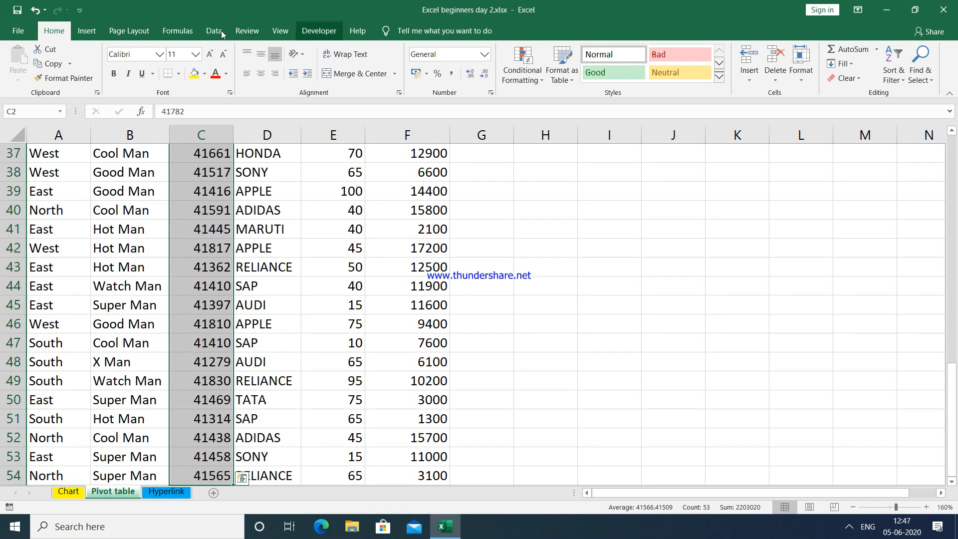
pyautogui.click(483, 54)
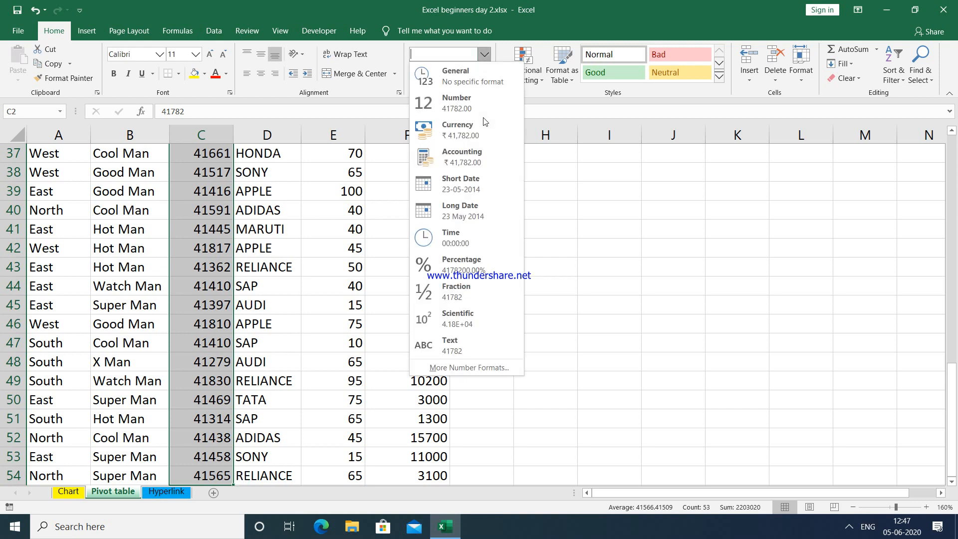
pyautogui.click(461, 191)
pyautogui.scroll(12, 462, 190)
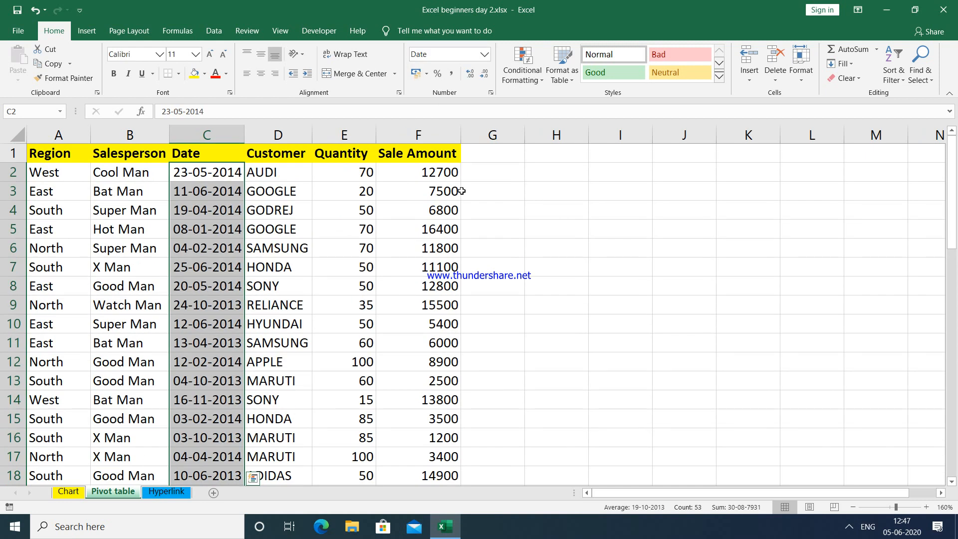
pyautogui.hotkey('ctrl', 's')
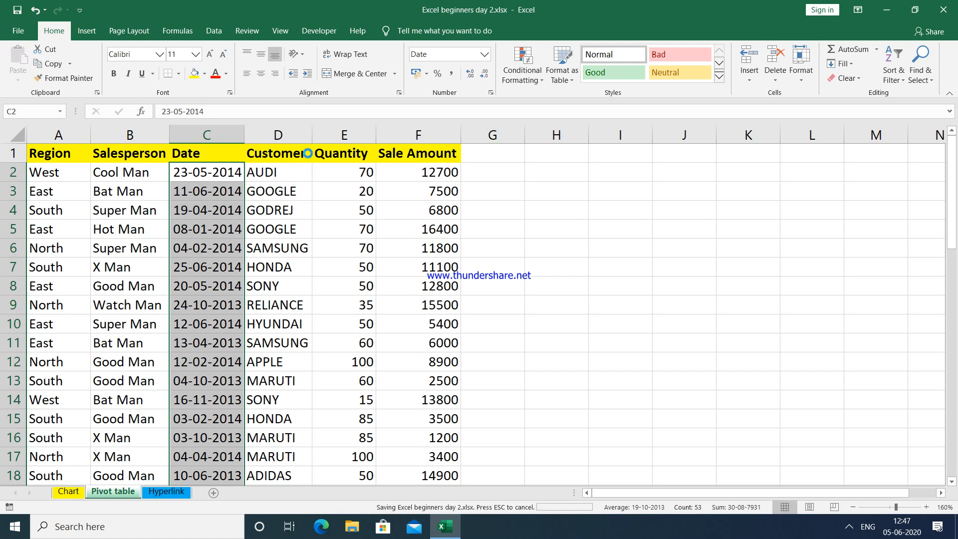
# Create a PivotTable from the sales data in A1:F54 on a new worksheet, and return to the Pivot table sheet
pyautogui.click(416, 173)
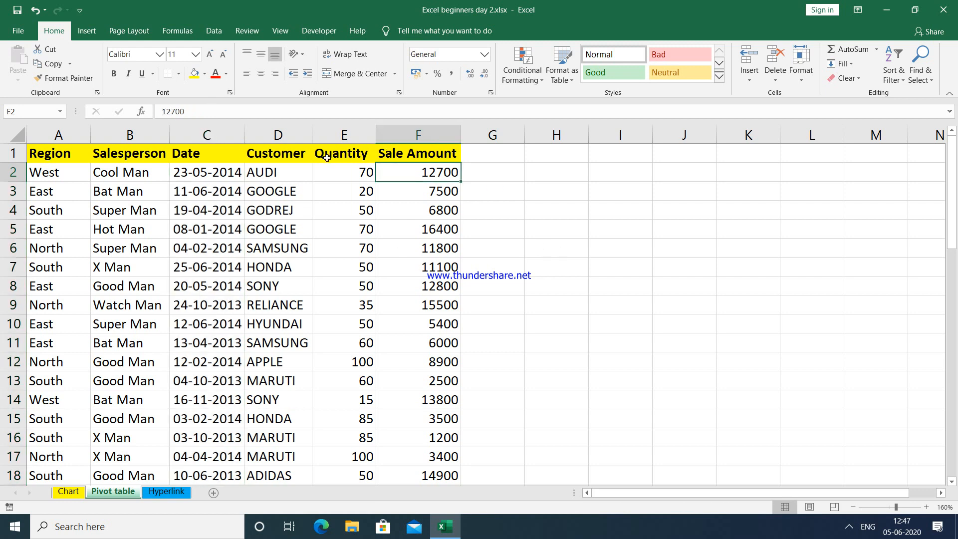
pyautogui.click(85, 34)
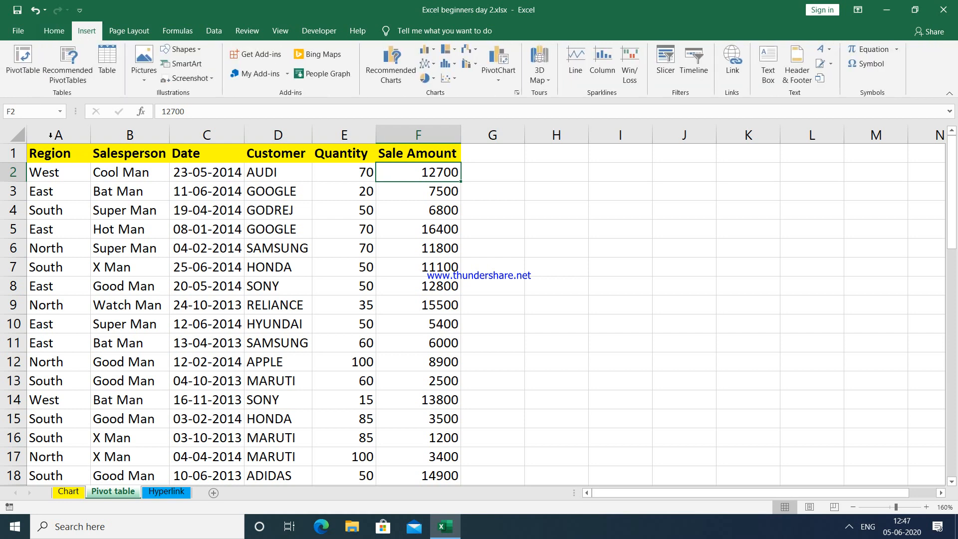
pyautogui.click(24, 66)
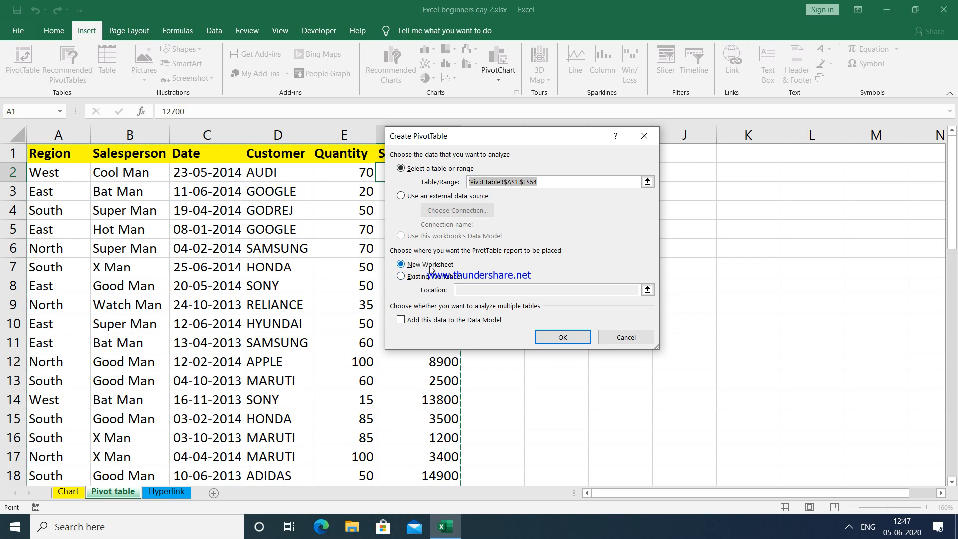
pyautogui.click(560, 338)
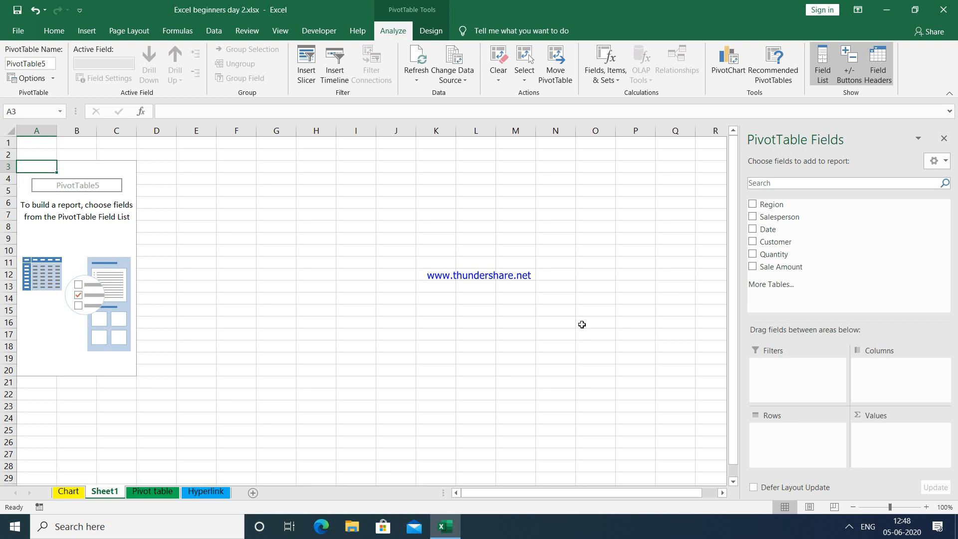
pyautogui.click(149, 491)
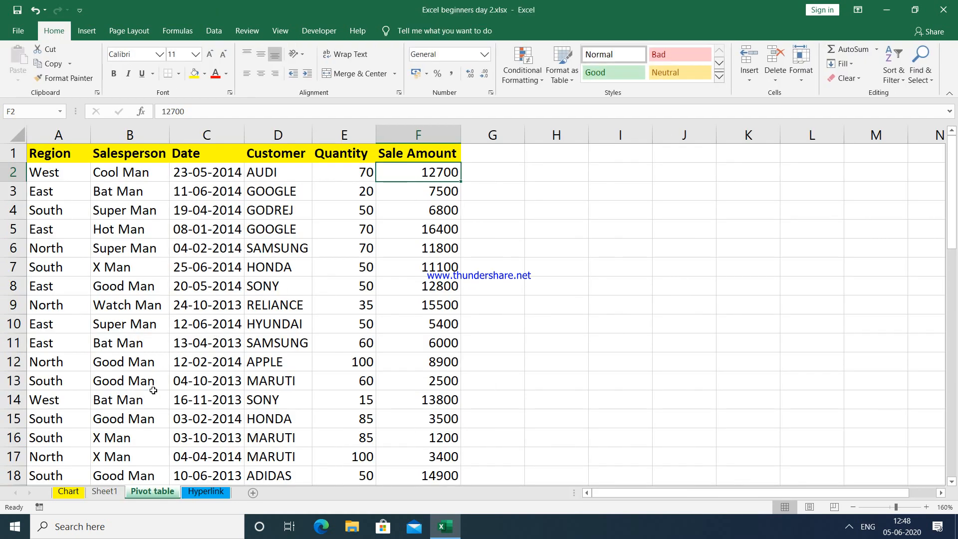
# On Sheet1, add Region as rows and Sale Amount as summed values to the PivotTable, and zoom the sheet to 120%
pyautogui.click(103, 492)
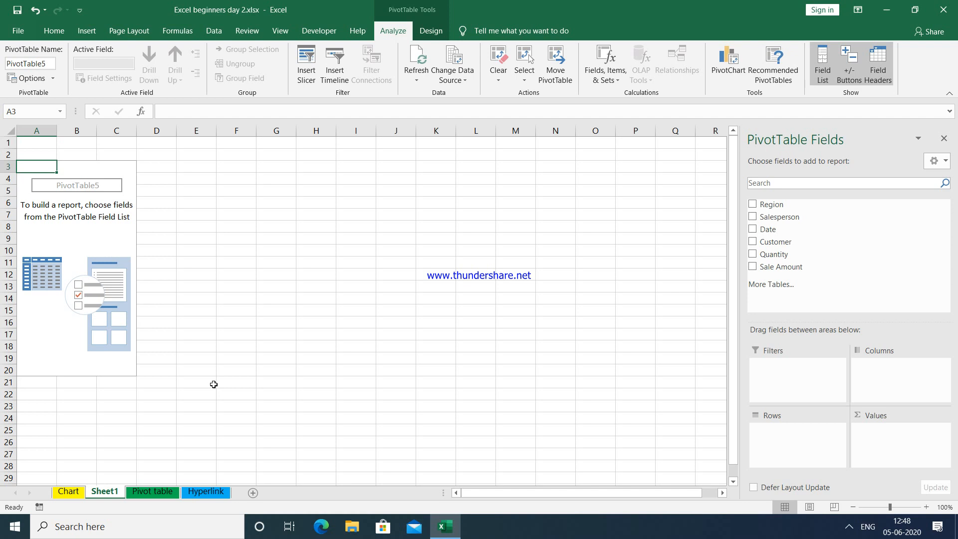
pyautogui.click(753, 205)
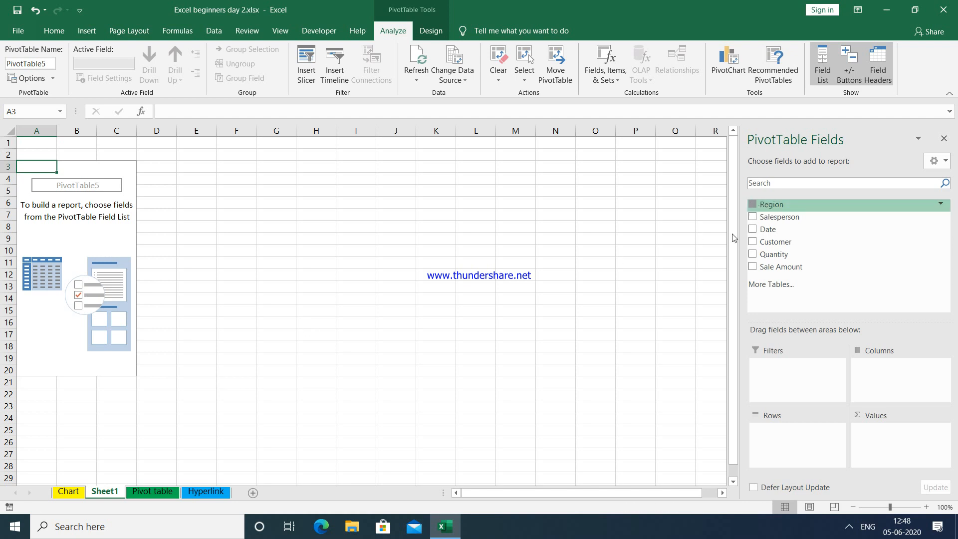
pyautogui.click(754, 267)
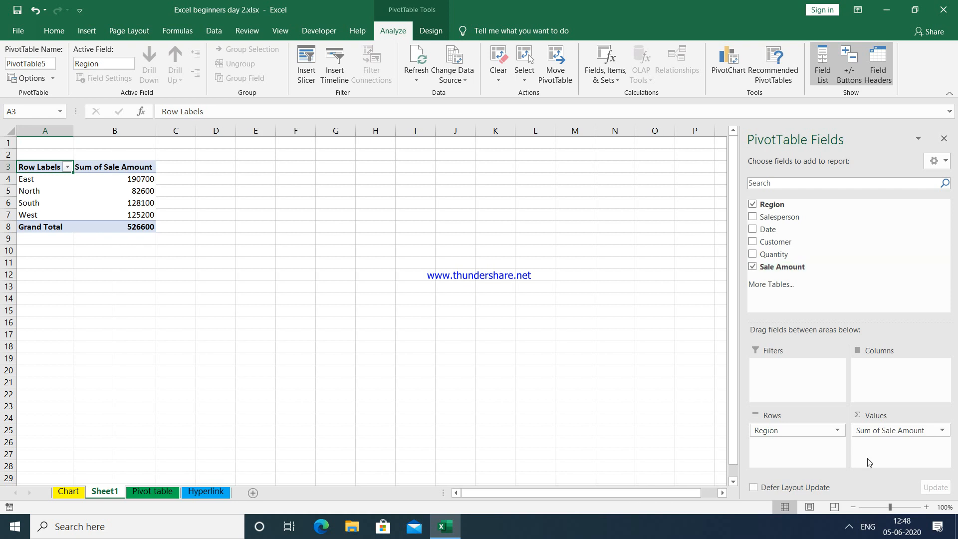
pyautogui.click(927, 506)
pyautogui.click(927, 507)
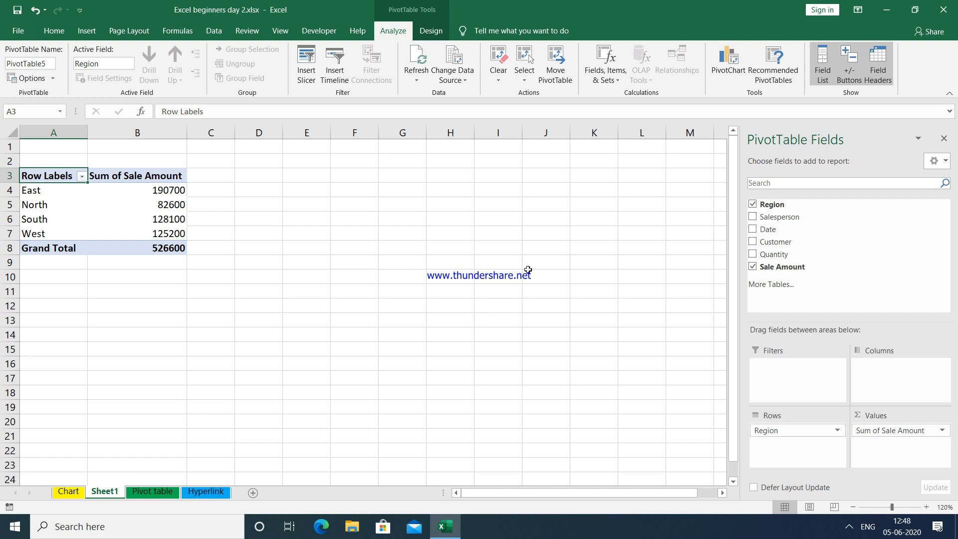
# Replace Region with Salesperson as the PivotTable's row field
pyautogui.click(752, 205)
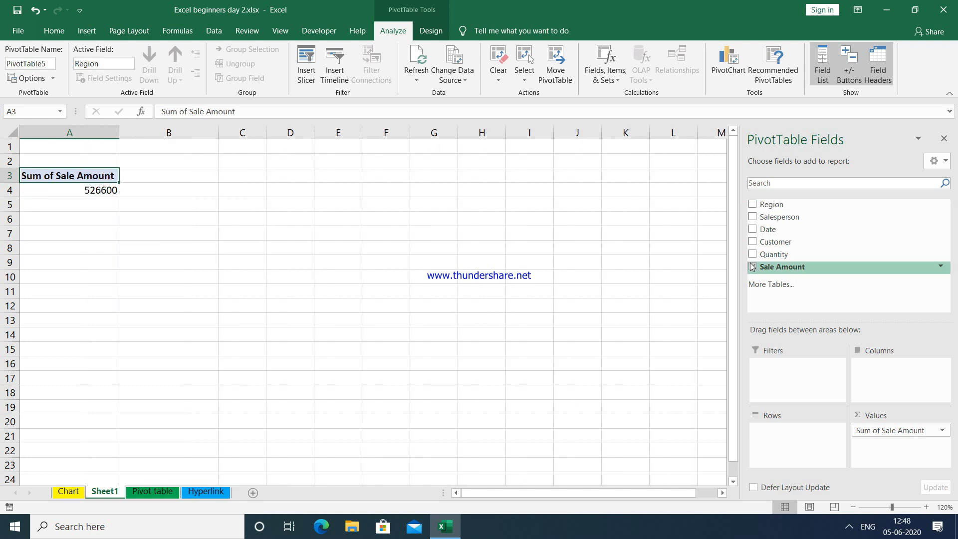
pyautogui.click(752, 218)
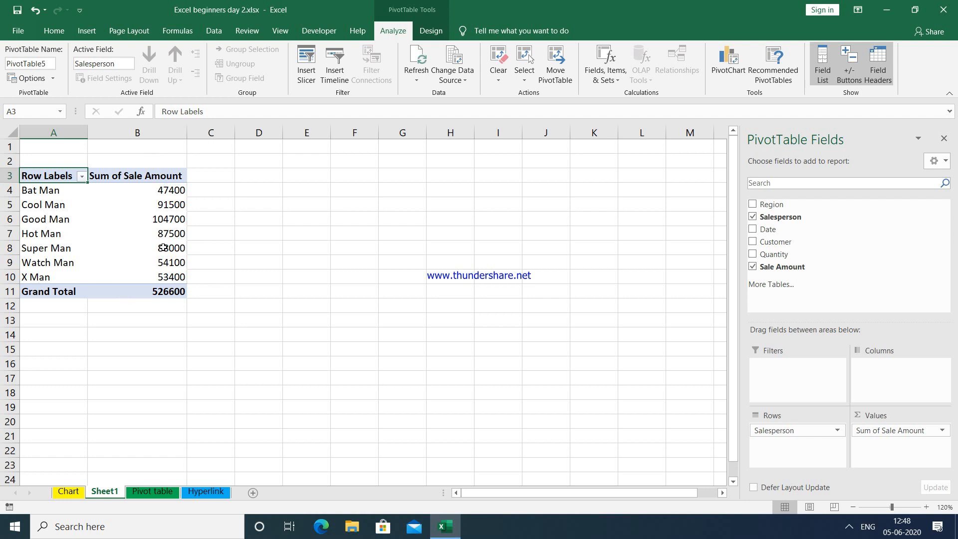
# Try Customer as the row field and Quantity as an added value, and restore Salesperson as the only row field
pyautogui.click(752, 217)
pyautogui.click(753, 242)
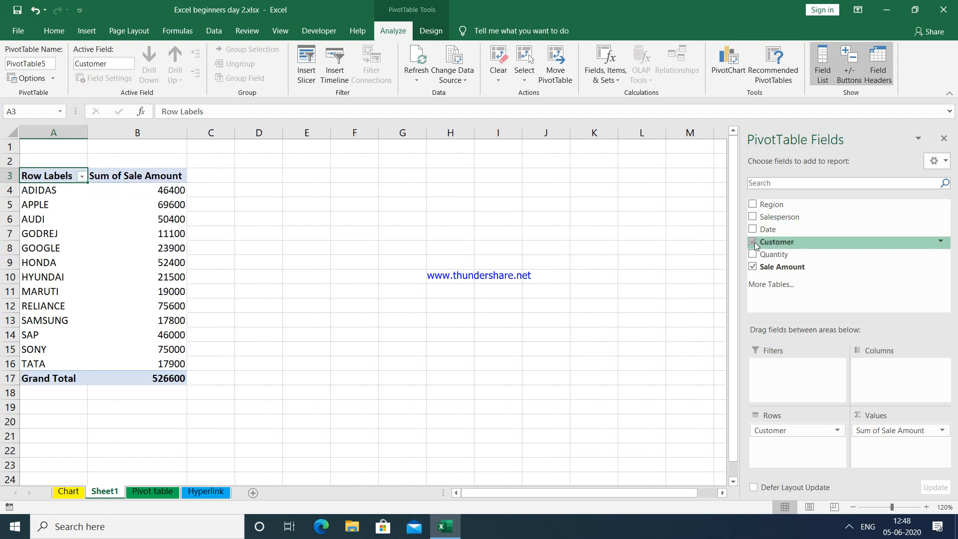
pyautogui.click(753, 243)
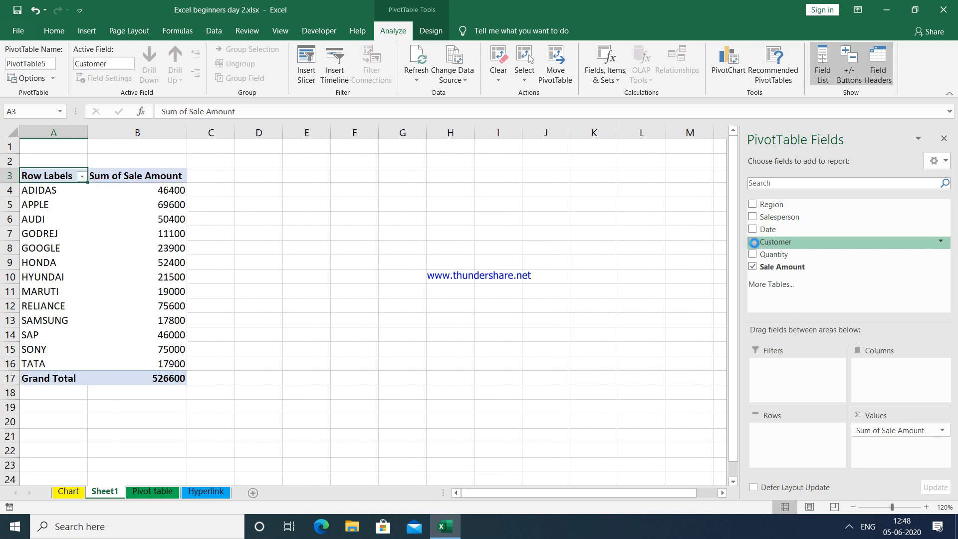
pyautogui.click(752, 255)
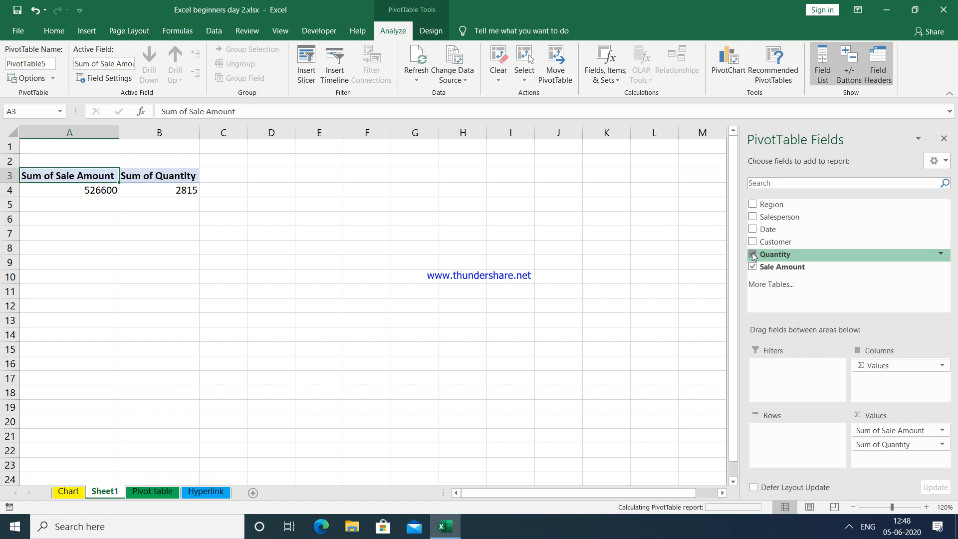
pyautogui.click(753, 254)
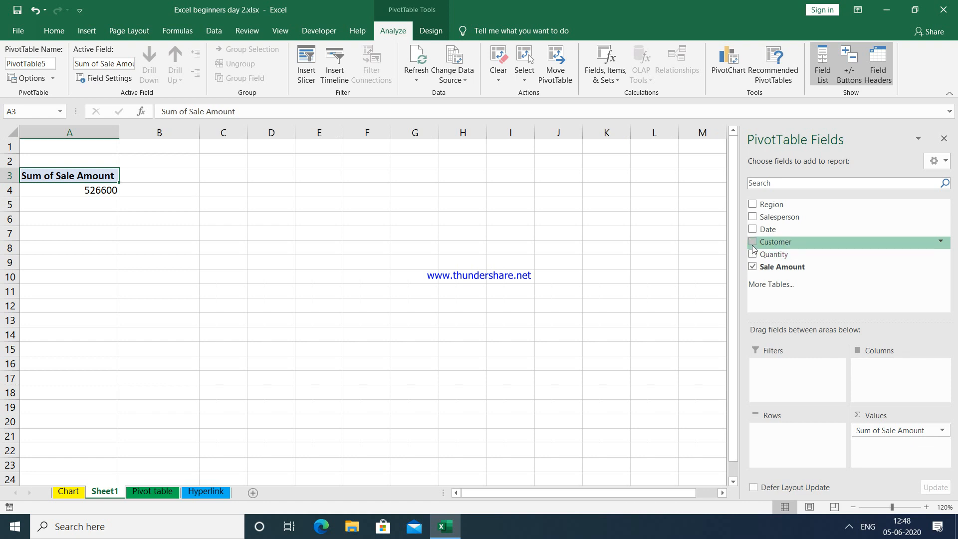
pyautogui.click(752, 217)
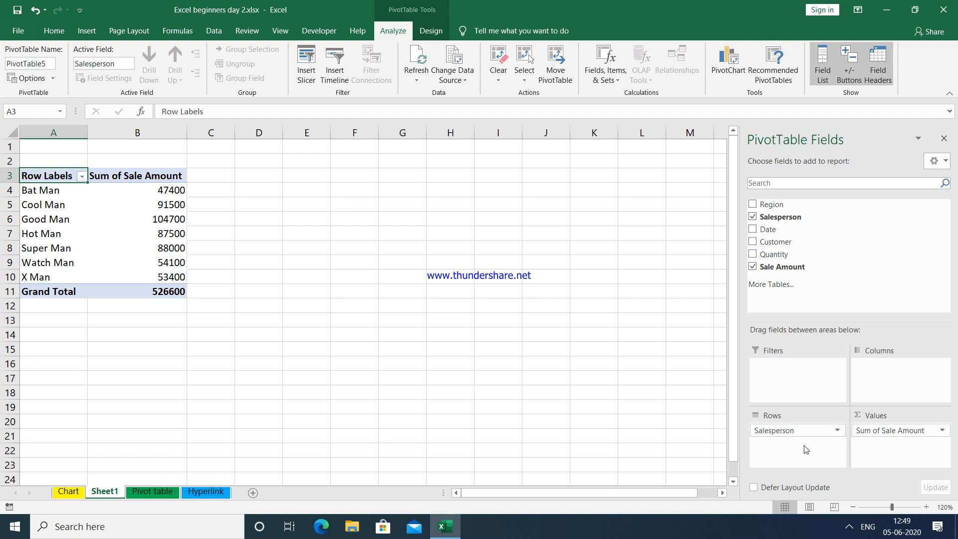
# Try Salesperson as the PivotTable's column field, and return it to the rows
pyautogui.moveTo(793, 431); pyautogui.dragTo(886, 379)
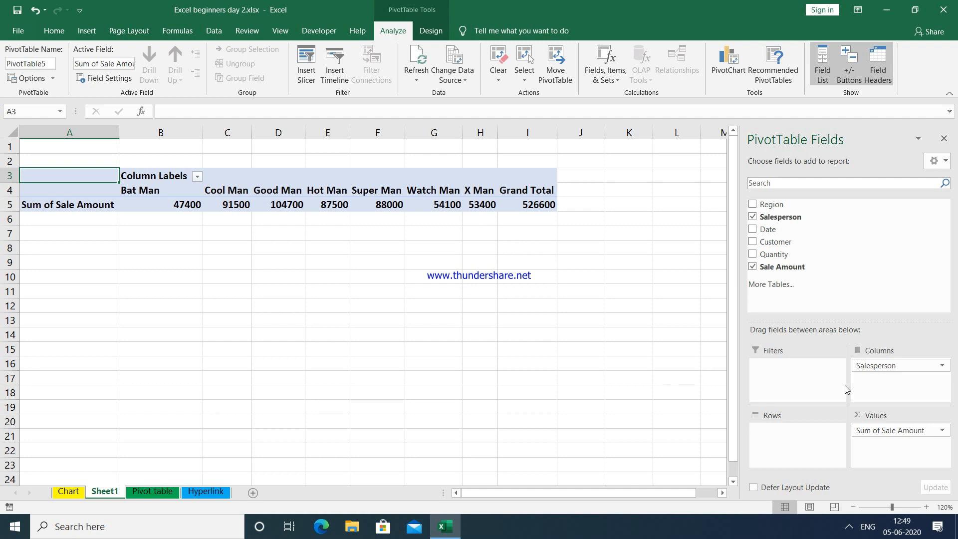
pyautogui.moveTo(876, 365); pyautogui.dragTo(780, 441)
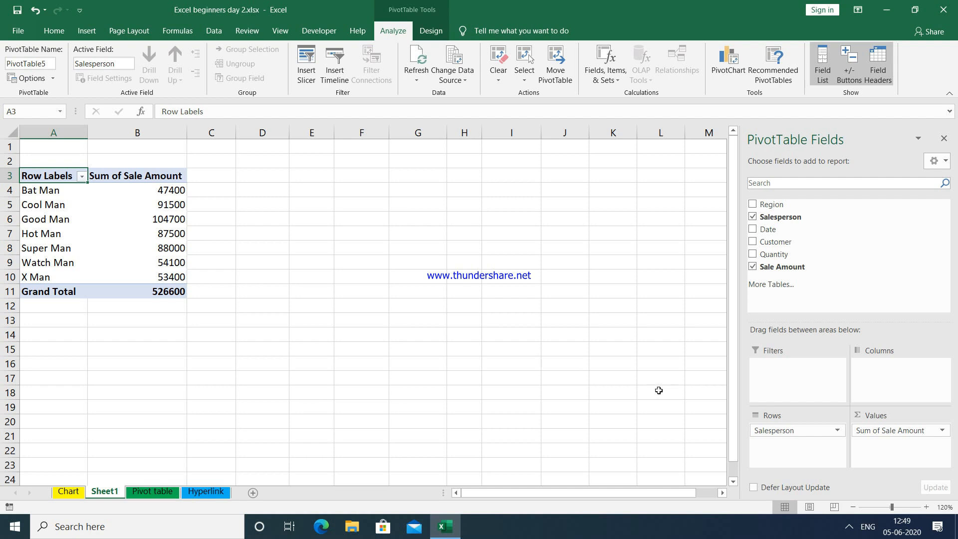
pyautogui.moveTo(170, 295)
# Summarize the PivotTable's Sale Amount values by Average
pyautogui.click(942, 431)
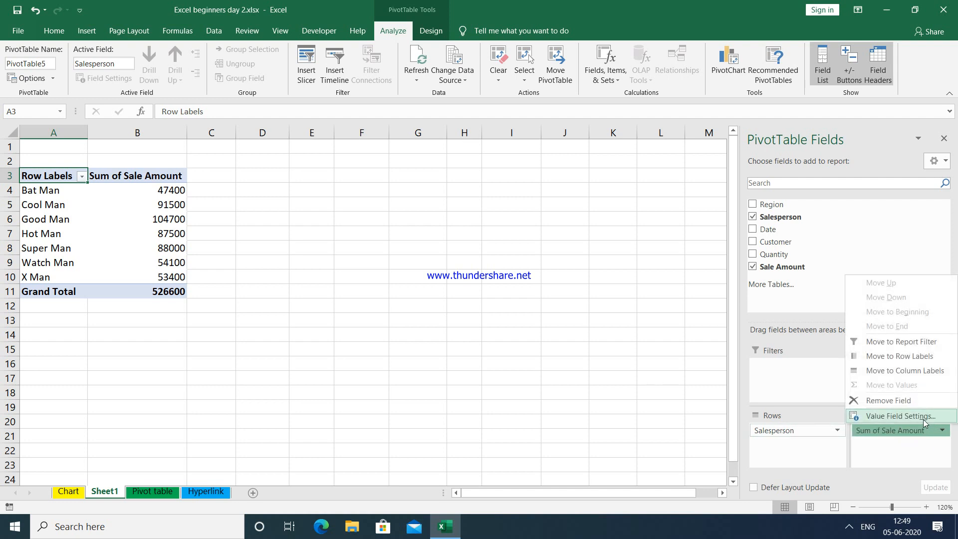
pyautogui.click(923, 422)
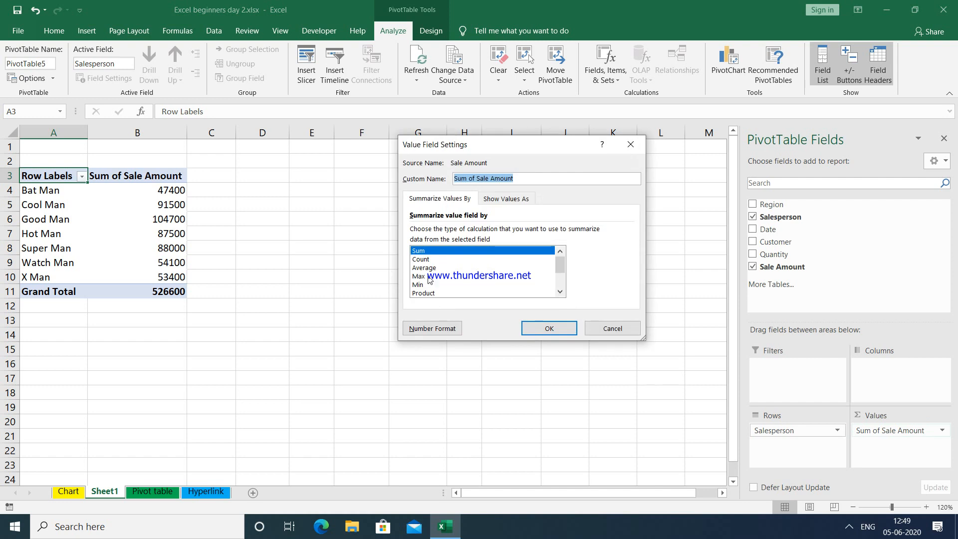
pyautogui.click(425, 266)
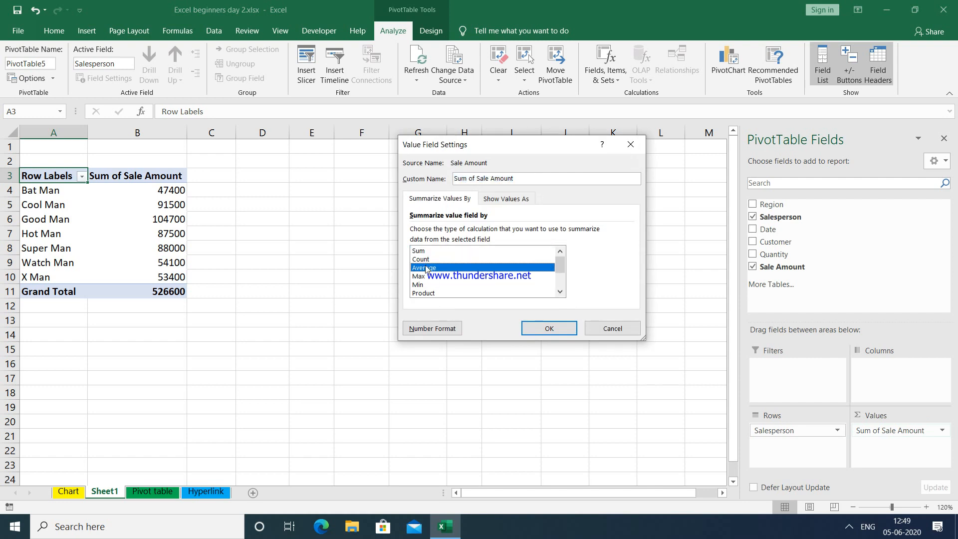
pyautogui.click(539, 329)
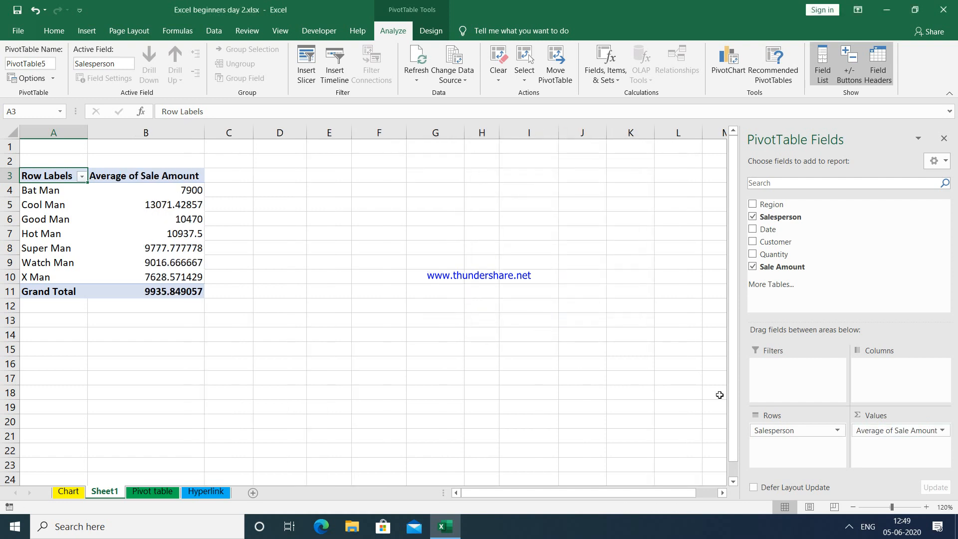
# Change the Sale Amount summary calculation to Max
pyautogui.click(943, 432)
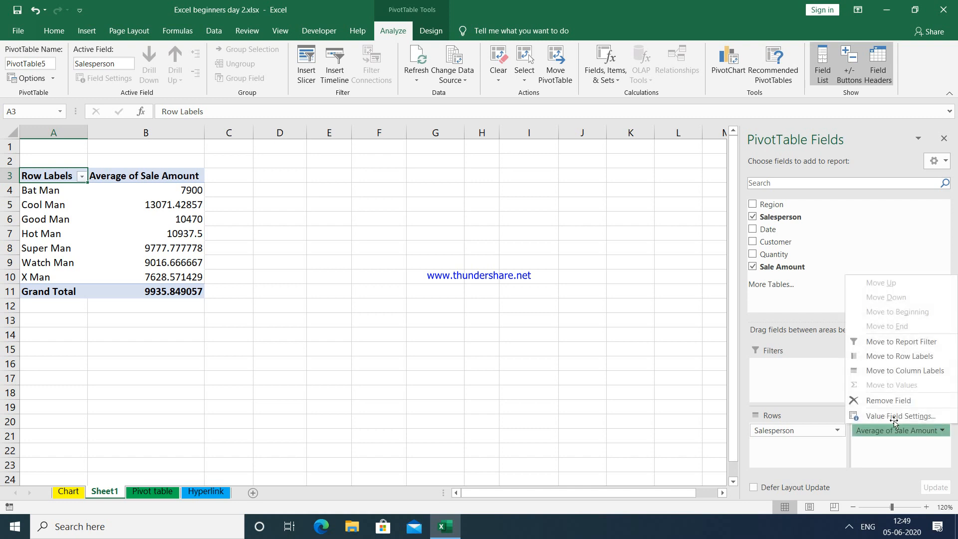
pyautogui.click(848, 413)
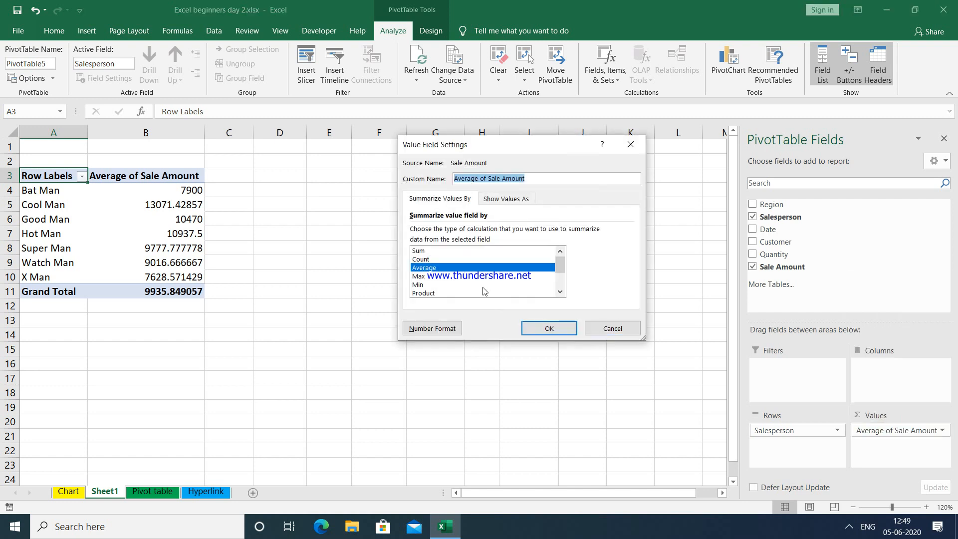
pyautogui.click(420, 277)
pyautogui.click(543, 329)
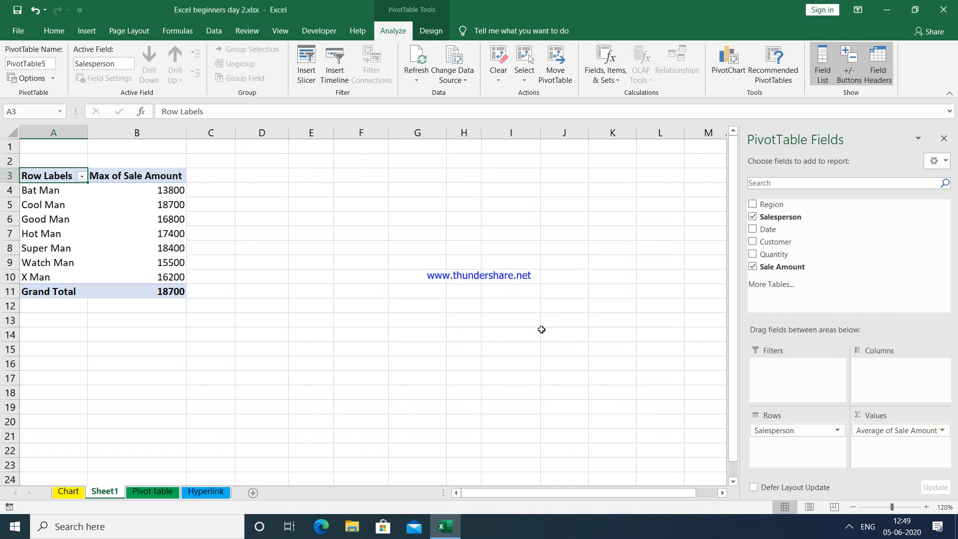
# Set the Sale Amount value field back to the Sum calculation
pyautogui.click(880, 431)
pyautogui.click(884, 418)
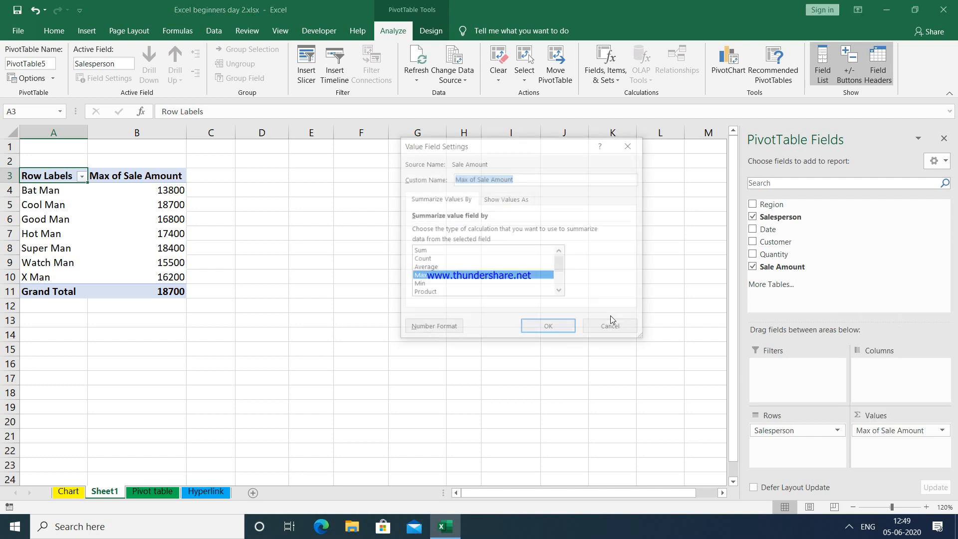
pyautogui.click(420, 252)
pyautogui.click(539, 325)
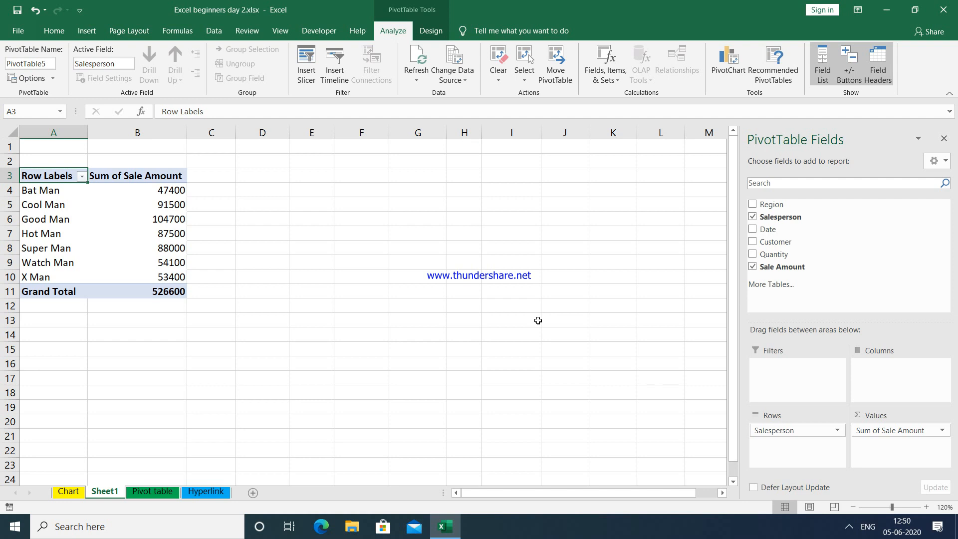
# Add the Region field to the PivotTable as a report filter above the Salesperson rows
pyautogui.click(752, 205)
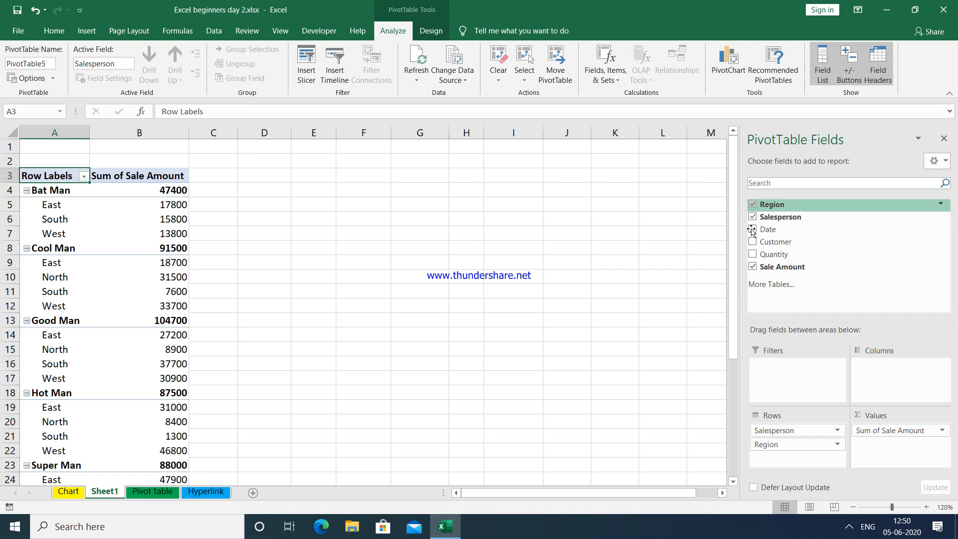
pyautogui.moveTo(766, 444); pyautogui.dragTo(782, 385)
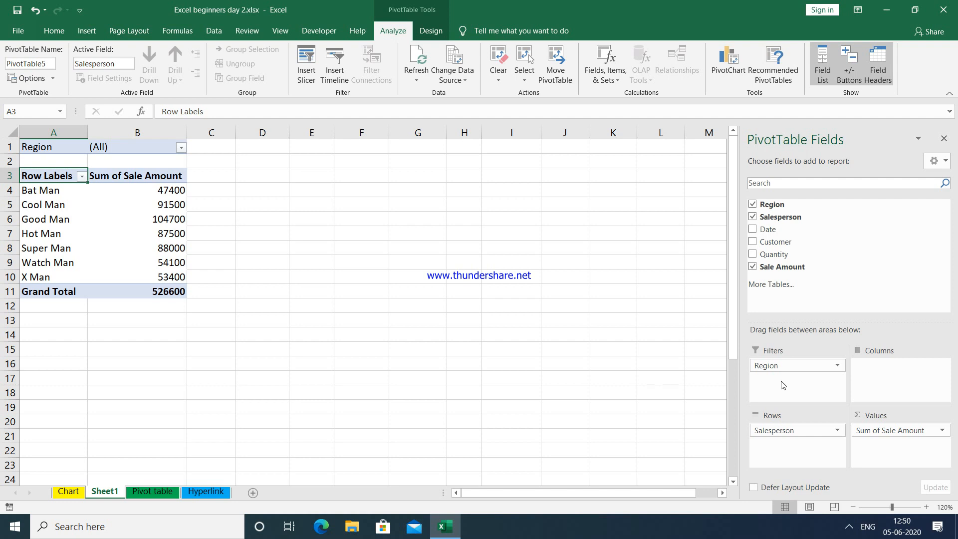
# Filter the PivotTable by Region to East, and switch the filter to North
pyautogui.click(182, 149)
pyautogui.click(58, 188)
pyautogui.click(120, 311)
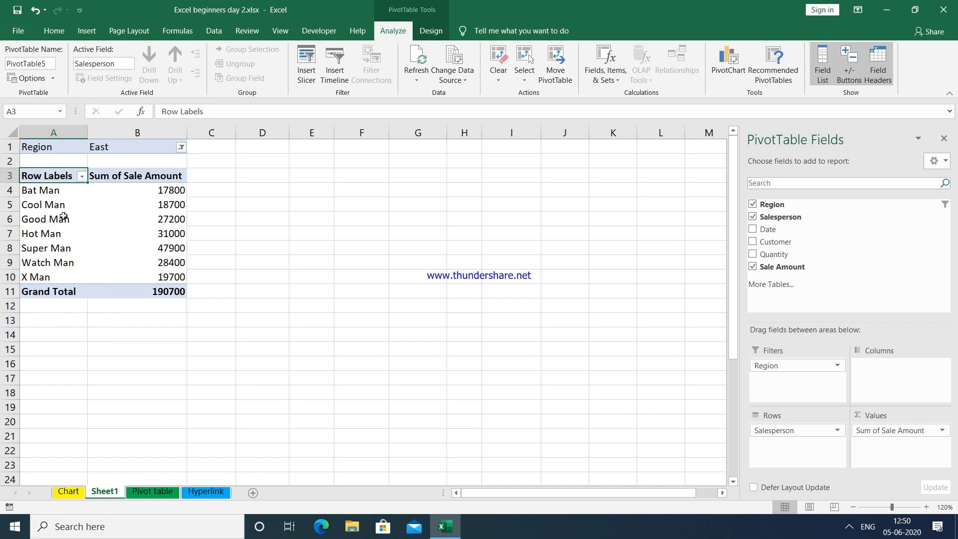
pyautogui.click(181, 148)
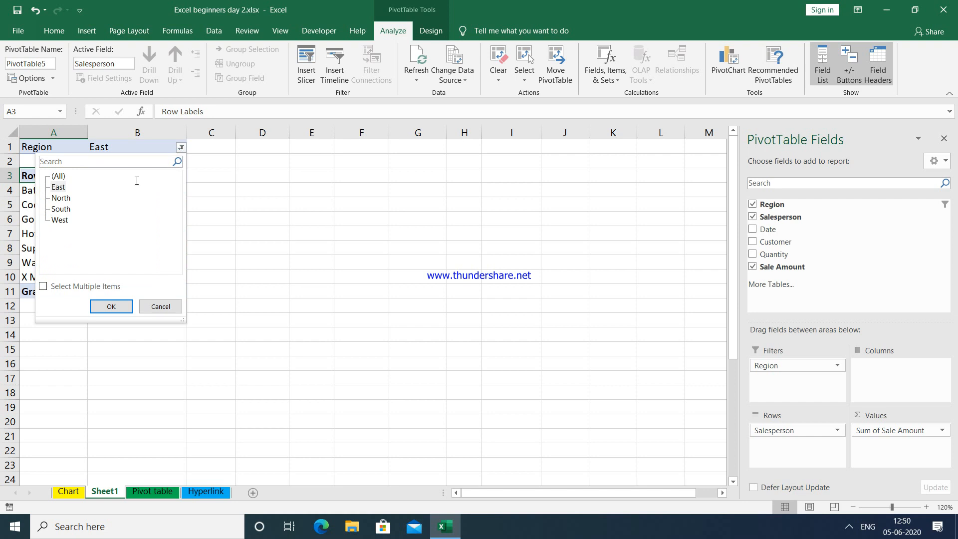
pyautogui.click(66, 198)
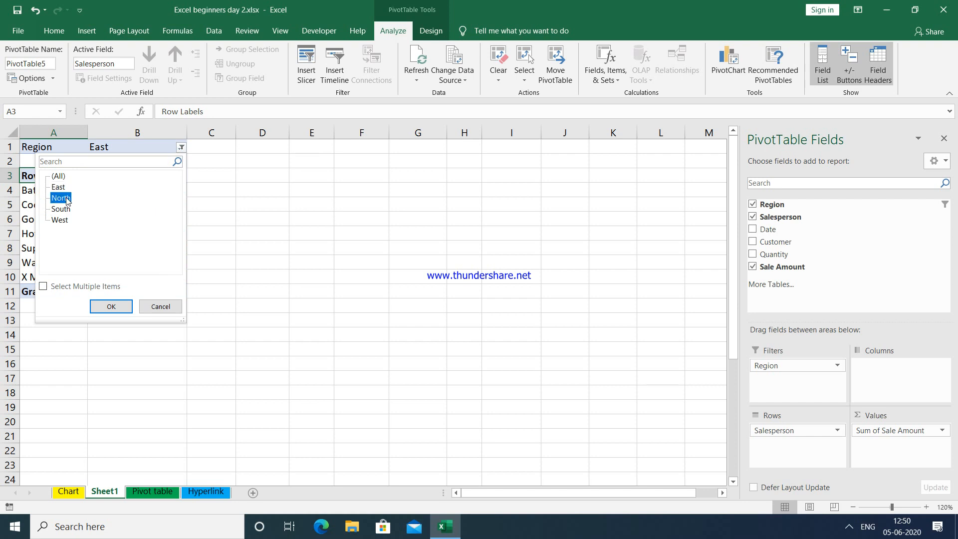
pyautogui.click(107, 310)
# Set the PivotTable's Region filter to West
pyautogui.click(182, 148)
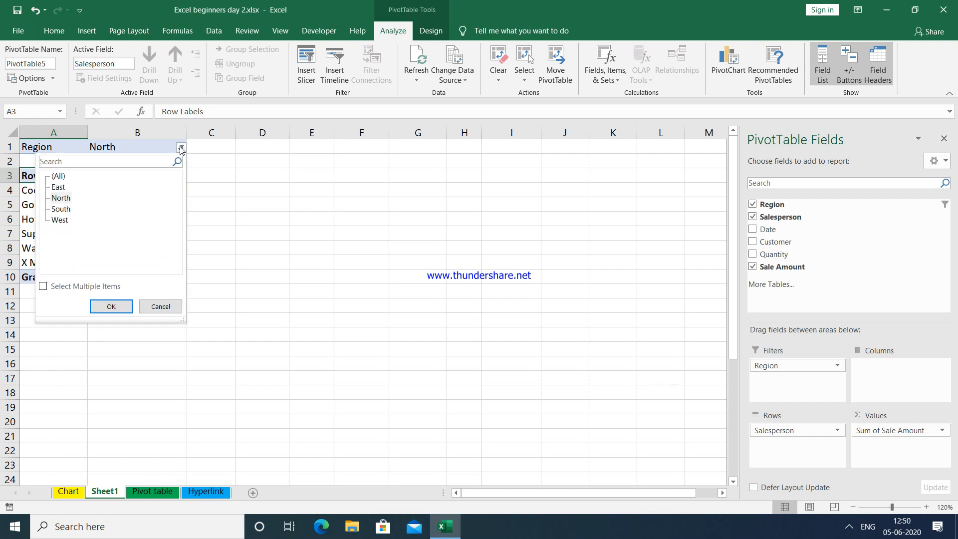
pyautogui.click(61, 220)
pyautogui.click(111, 307)
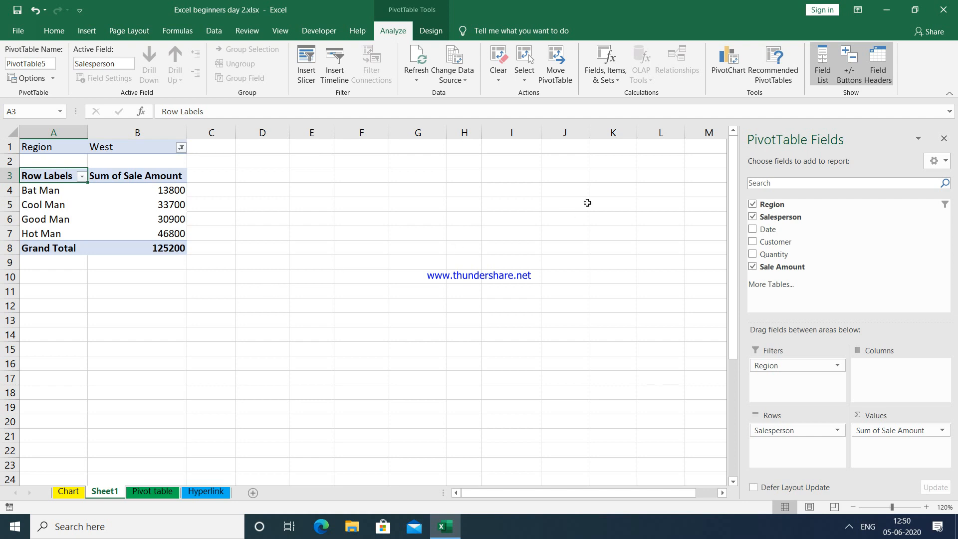
# Toggle the PivotTable's field list and field headers off and back on
pyautogui.click(823, 64)
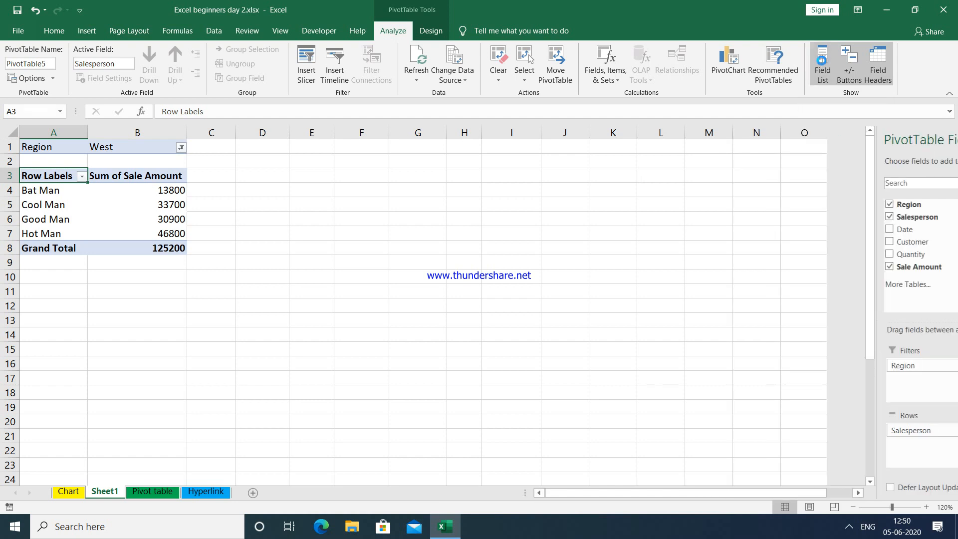
pyautogui.click(834, 75)
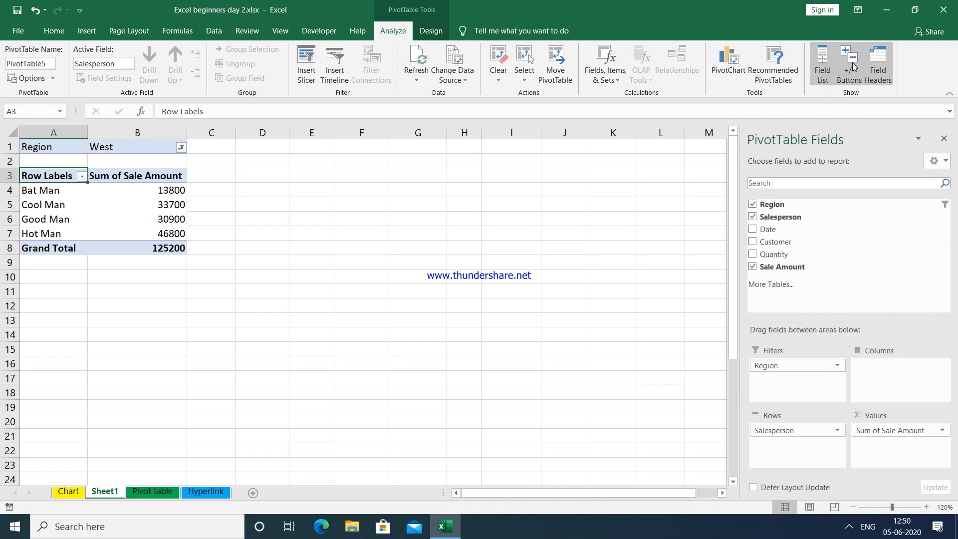
pyautogui.click(880, 69)
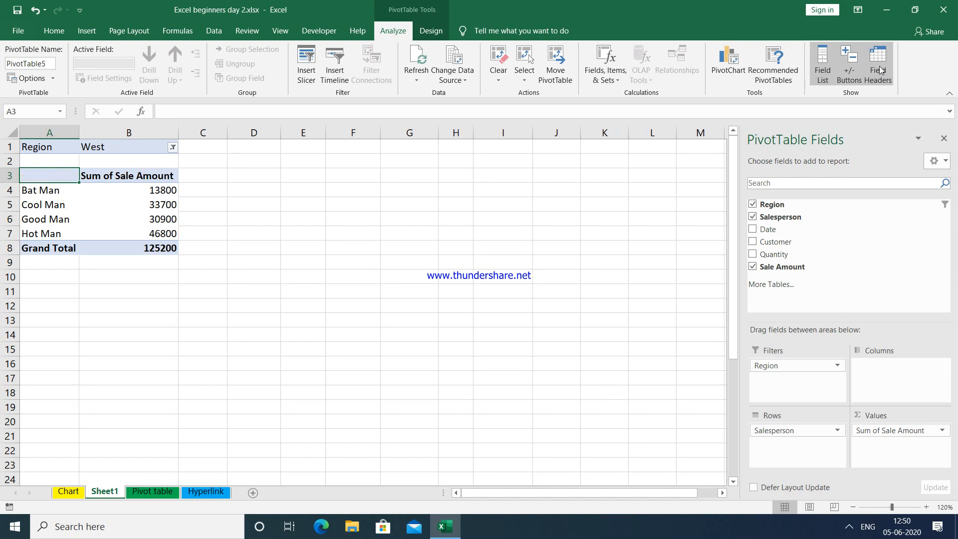
pyautogui.click(881, 69)
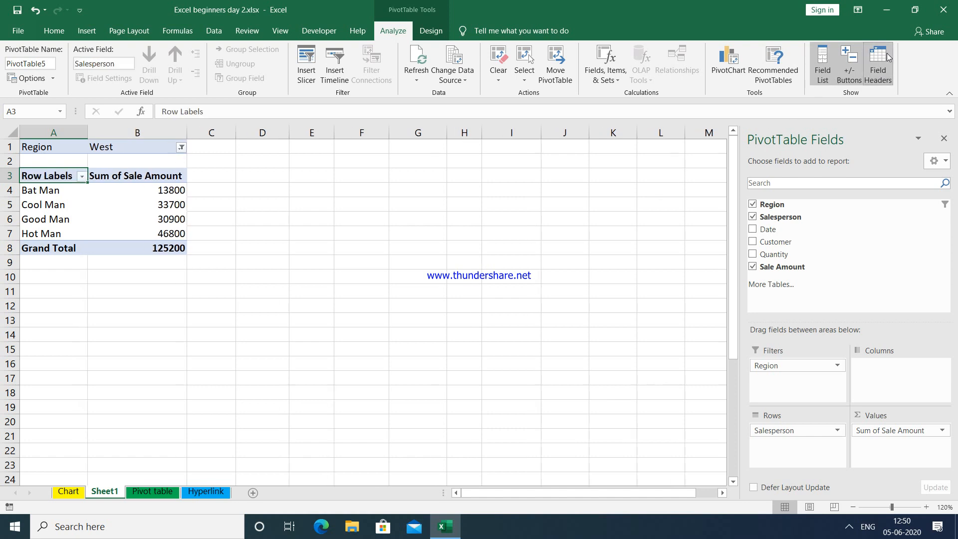
pyautogui.click(871, 64)
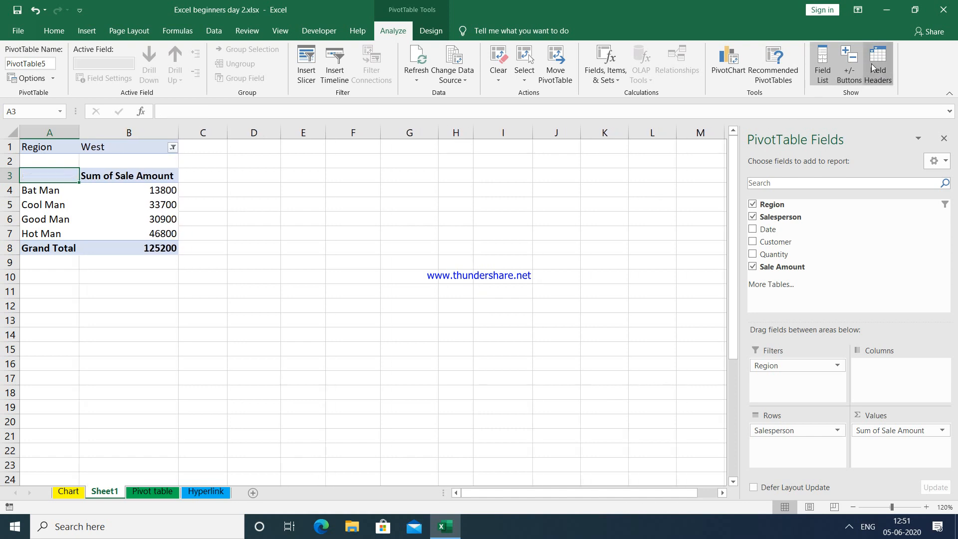
pyautogui.click(871, 63)
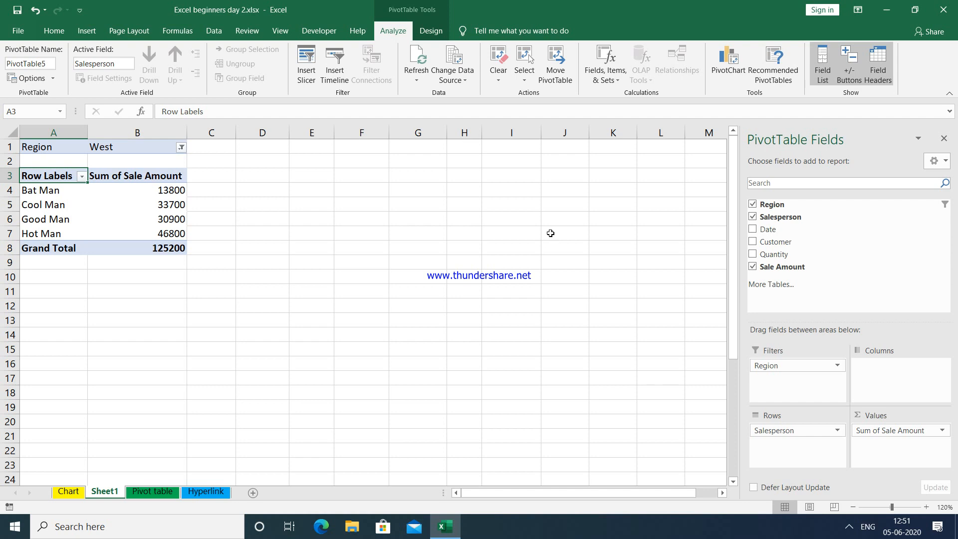
# Insert a clustered column PivotChart from the West sales PivotTable and apply a dark grey gradient chart style
pyautogui.click(725, 74)
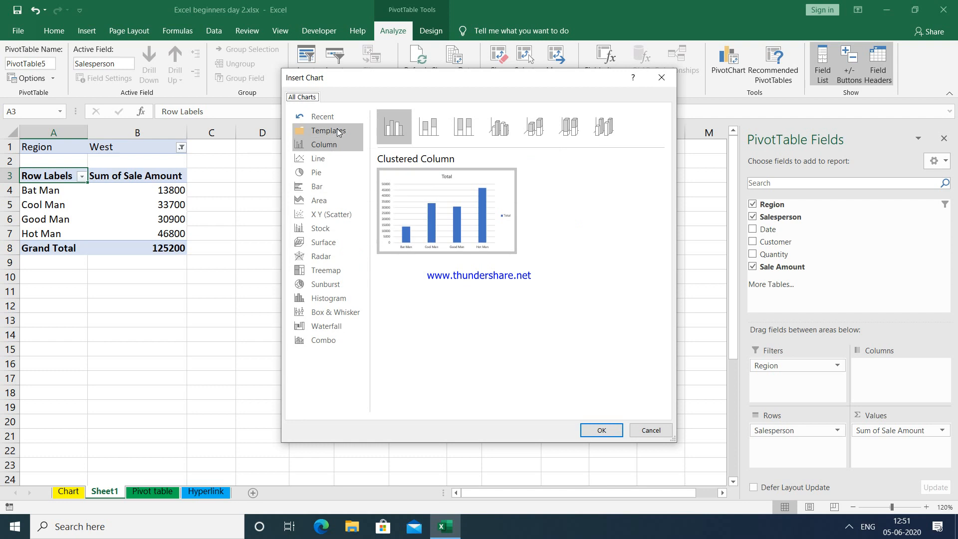
pyautogui.click(601, 431)
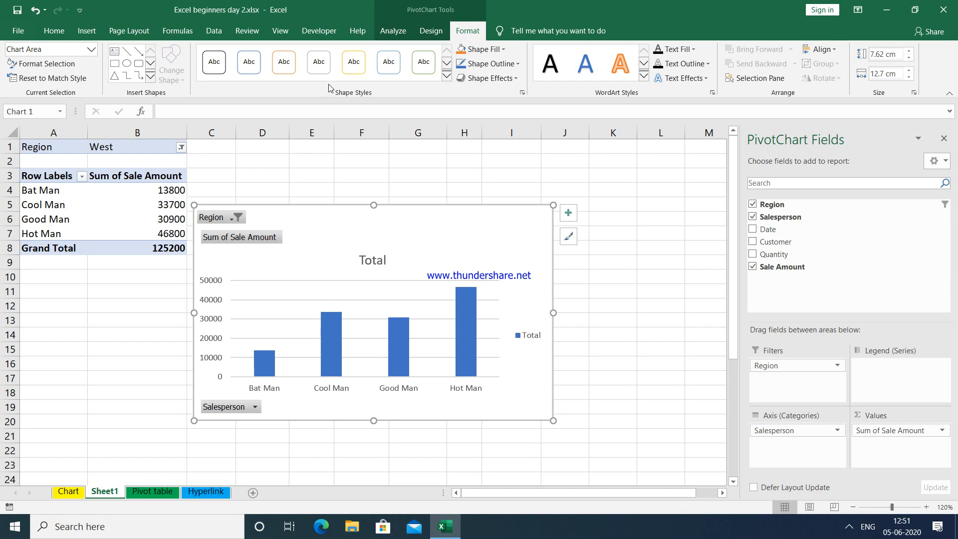
pyautogui.click(392, 30)
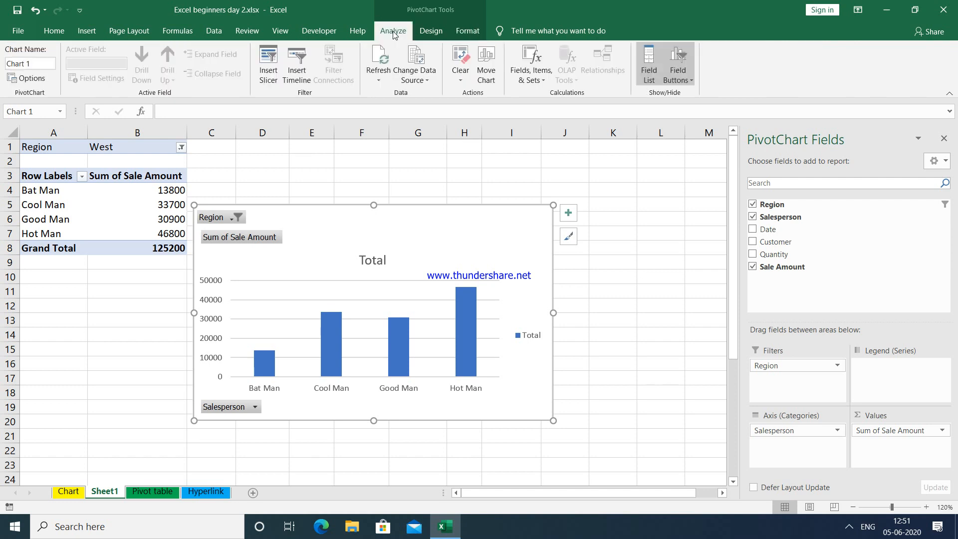
pyautogui.click(430, 31)
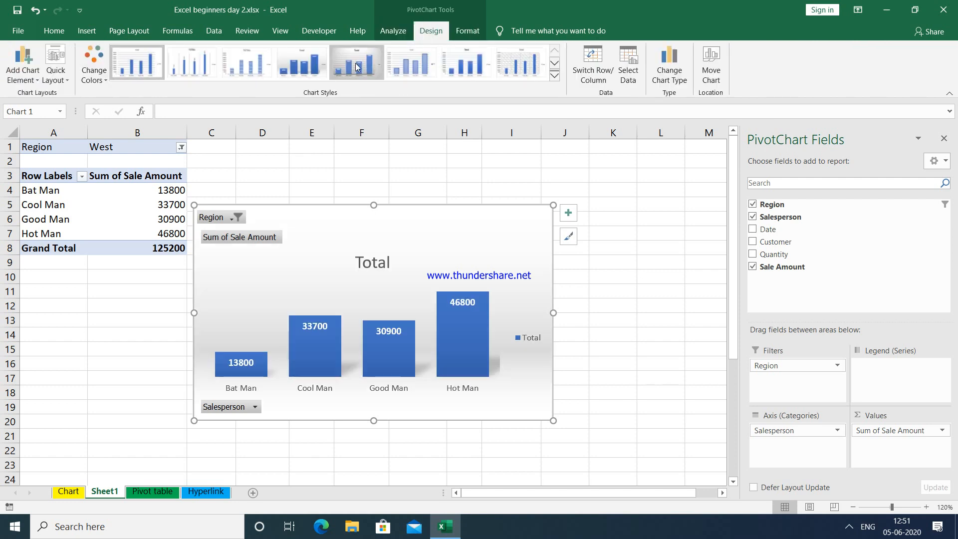
pyautogui.click(554, 74)
pyautogui.click(129, 104)
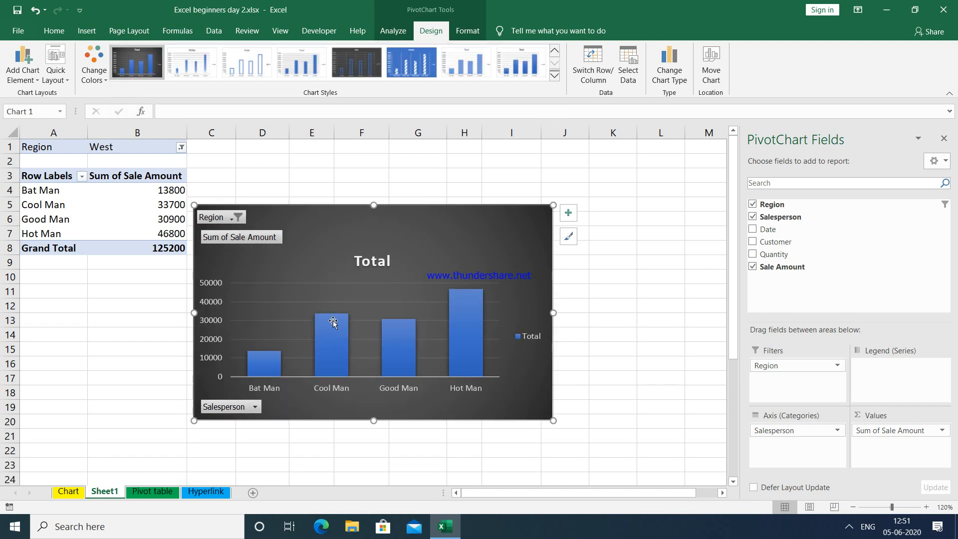
# Add data labels to the salesperson columns in the PivotChart
pyautogui.rightClick(267, 358)
pyautogui.press('Escape')
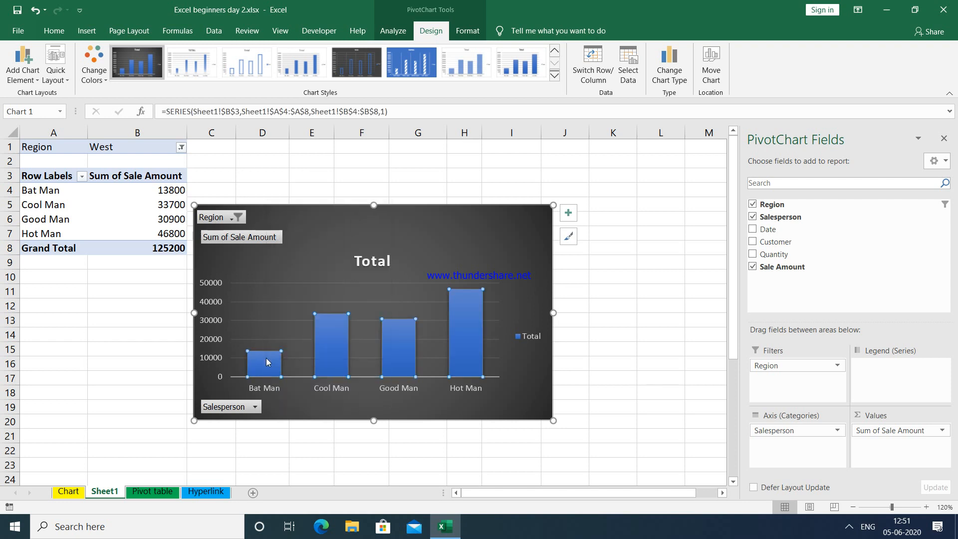
pyautogui.rightClick(267, 357)
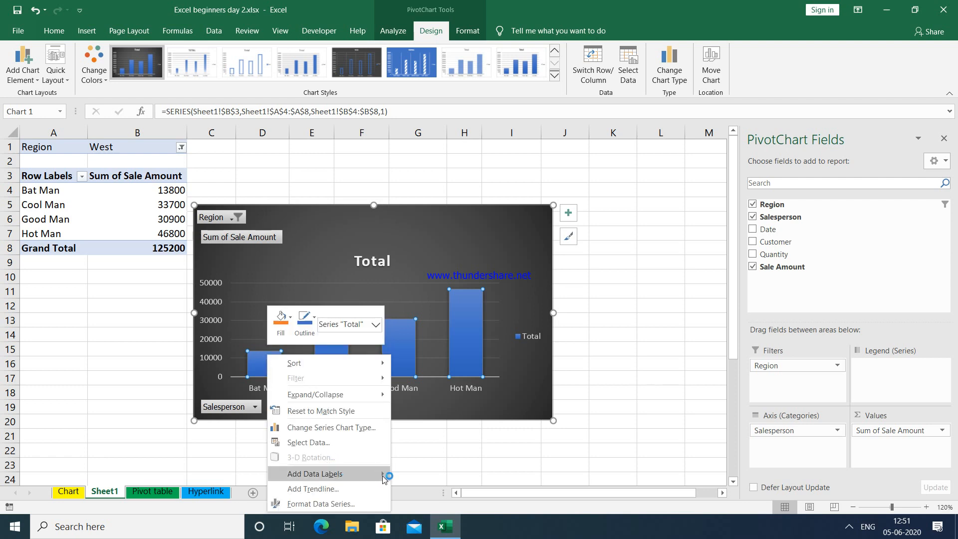
pyautogui.moveTo(382, 473)
pyautogui.click(425, 473)
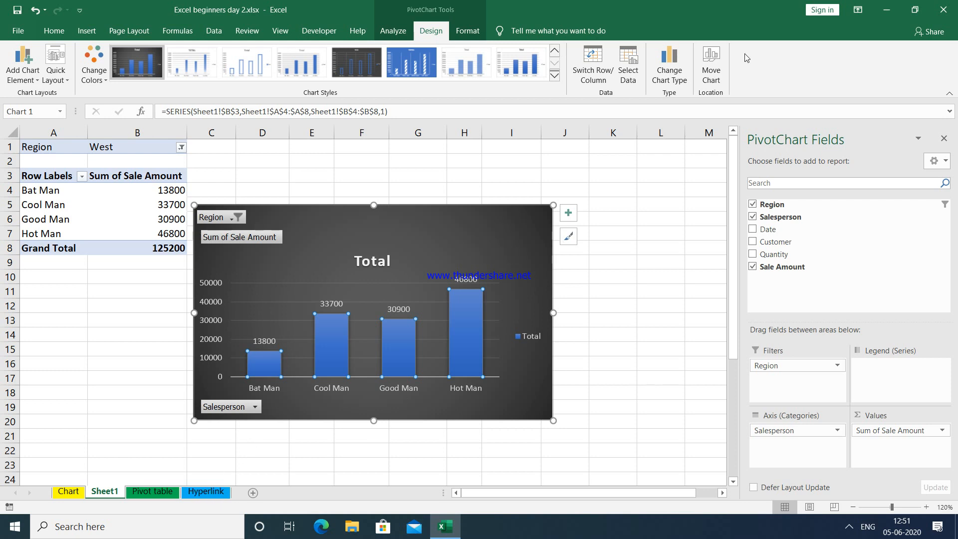
# Move the column PivotChart to the Hyperlink sheet as an object and place it at that sheet's upper-left corner
pyautogui.click(711, 61)
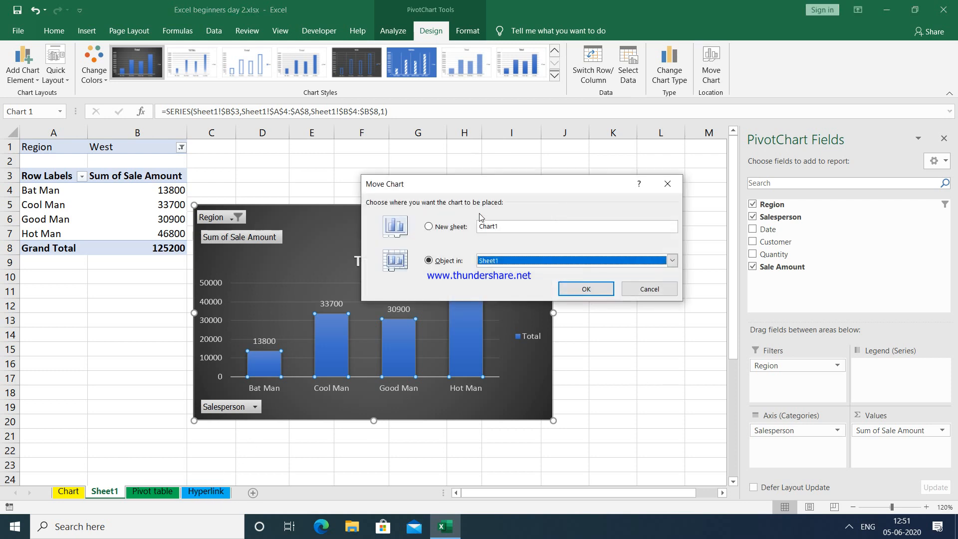
pyautogui.click(514, 261)
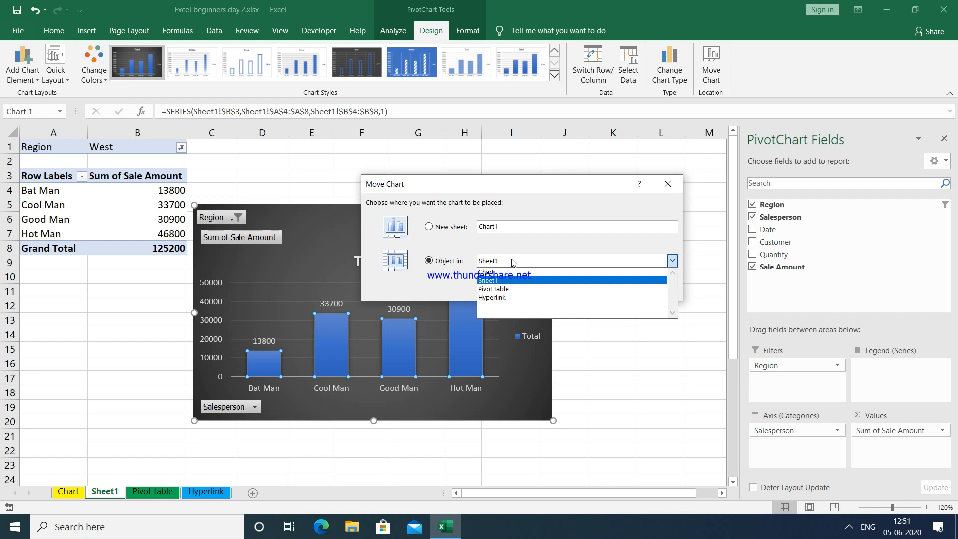
pyautogui.click(494, 298)
pyautogui.click(567, 289)
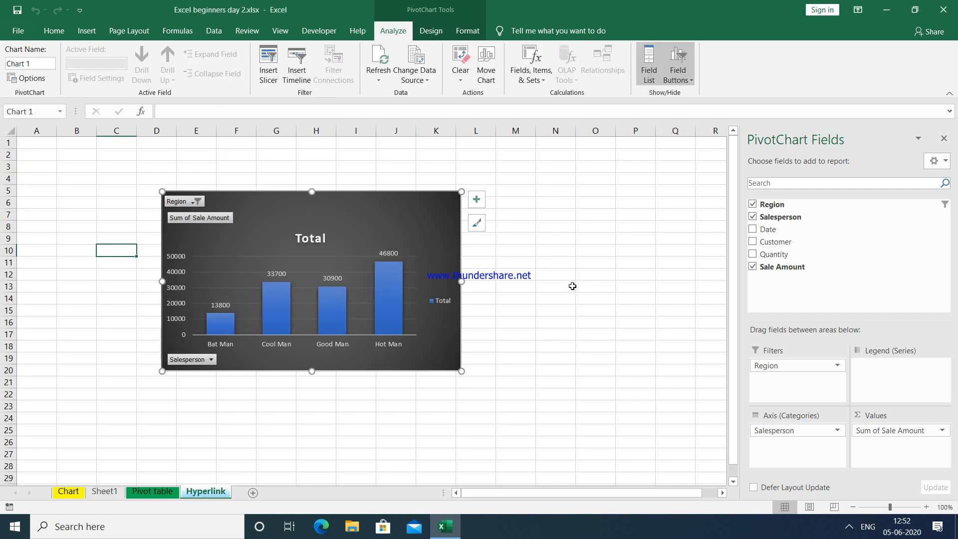
pyautogui.moveTo(341, 199); pyautogui.dragTo(197, 153)
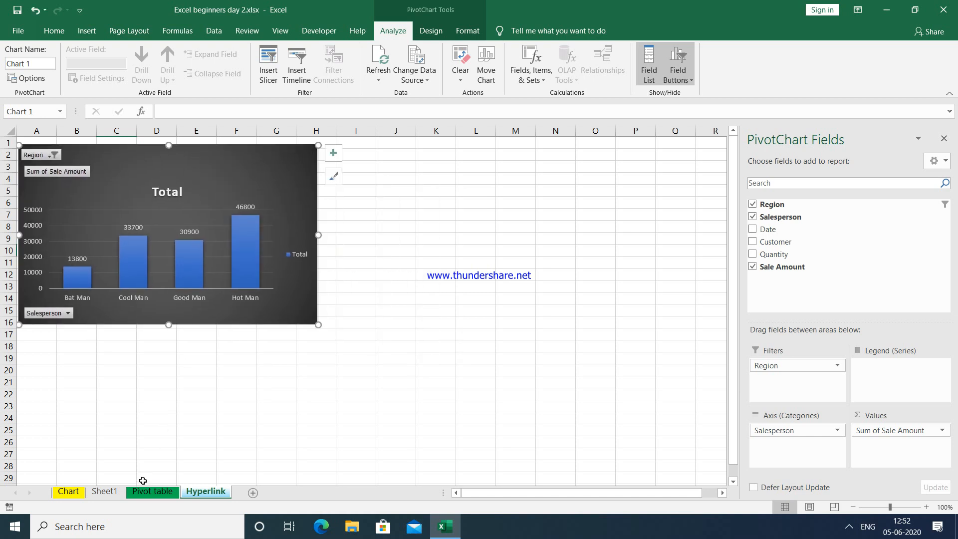
# Set the Region filter of the PivotTable on Sheet1 to North
pyautogui.click(104, 491)
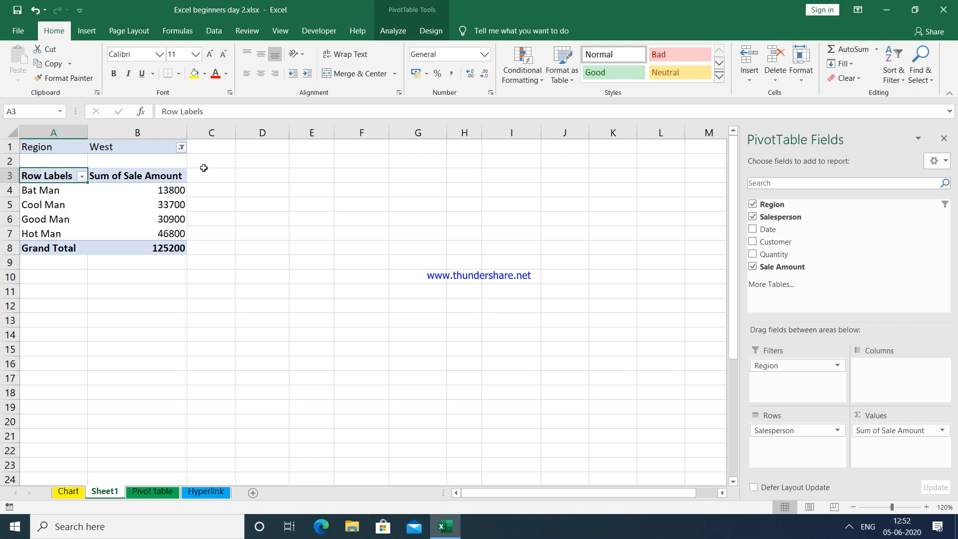
pyautogui.click(181, 147)
pyautogui.click(64, 198)
pyautogui.click(103, 312)
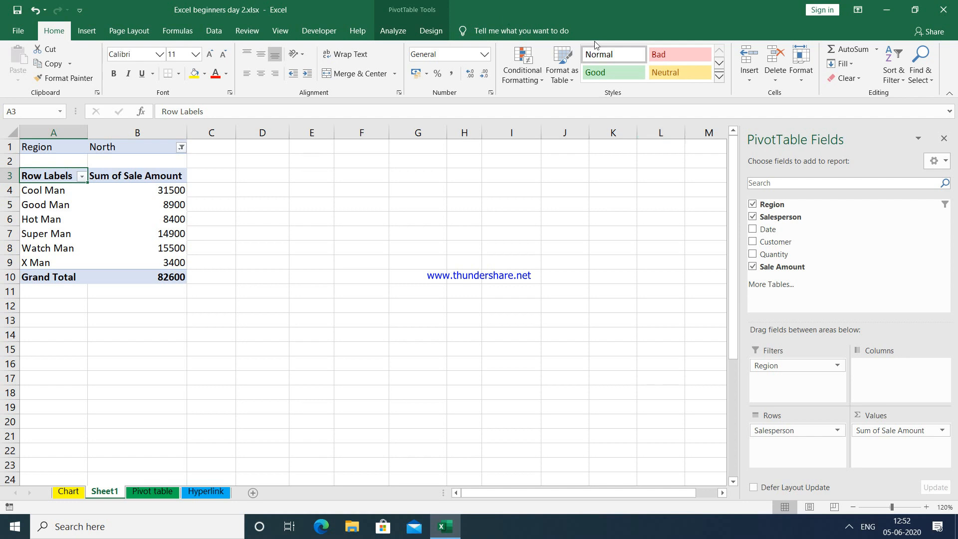
# Insert a line PivotChart from the North sales PivotTable
pyautogui.click(399, 30)
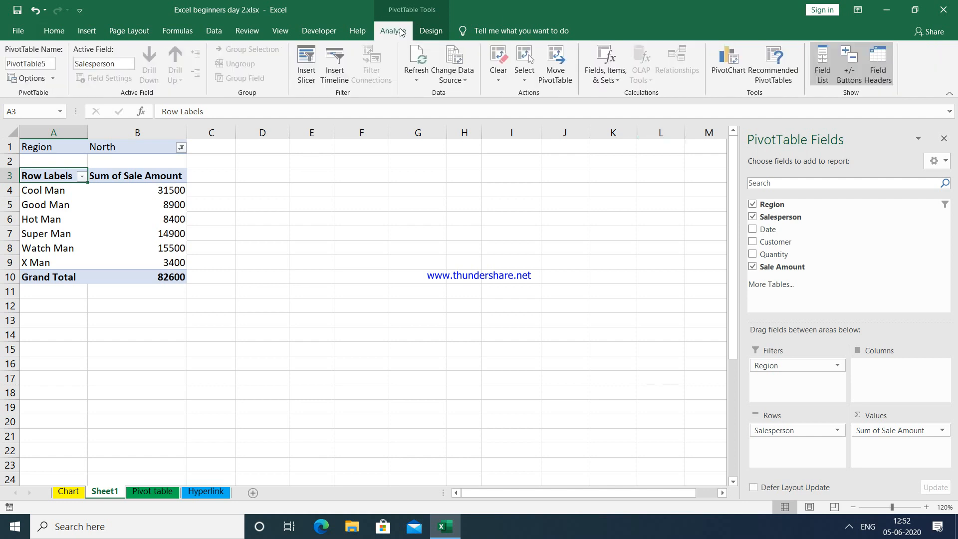
pyautogui.click(724, 61)
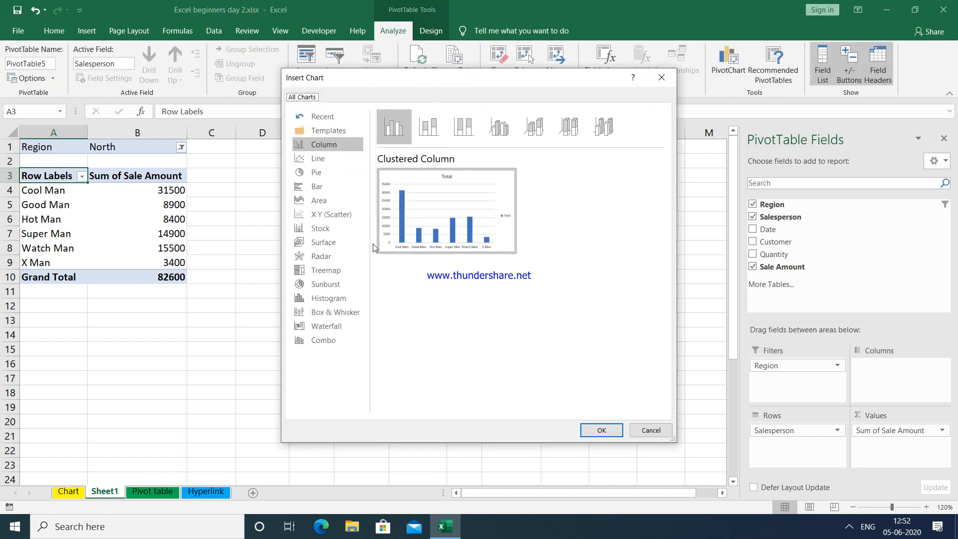
pyautogui.click(321, 164)
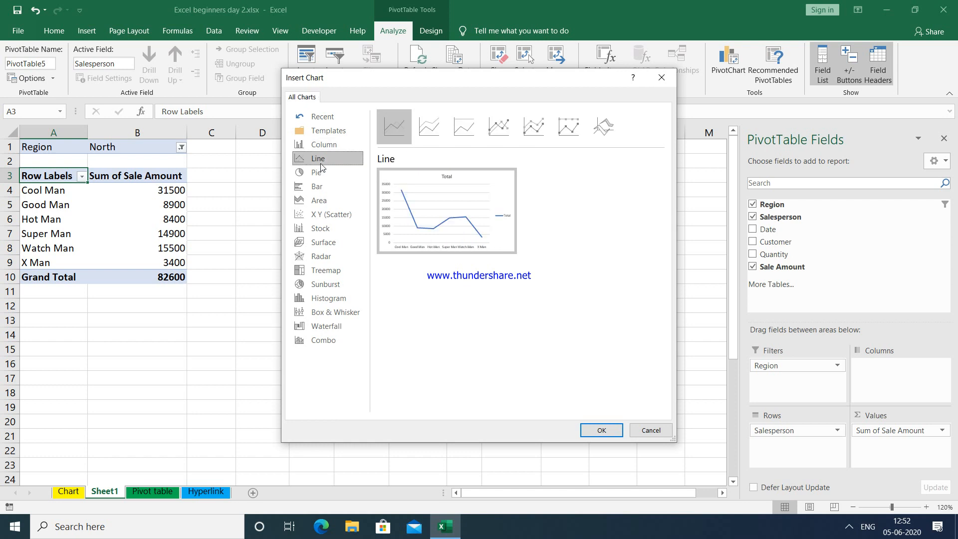
pyautogui.click(601, 430)
pyautogui.click(599, 428)
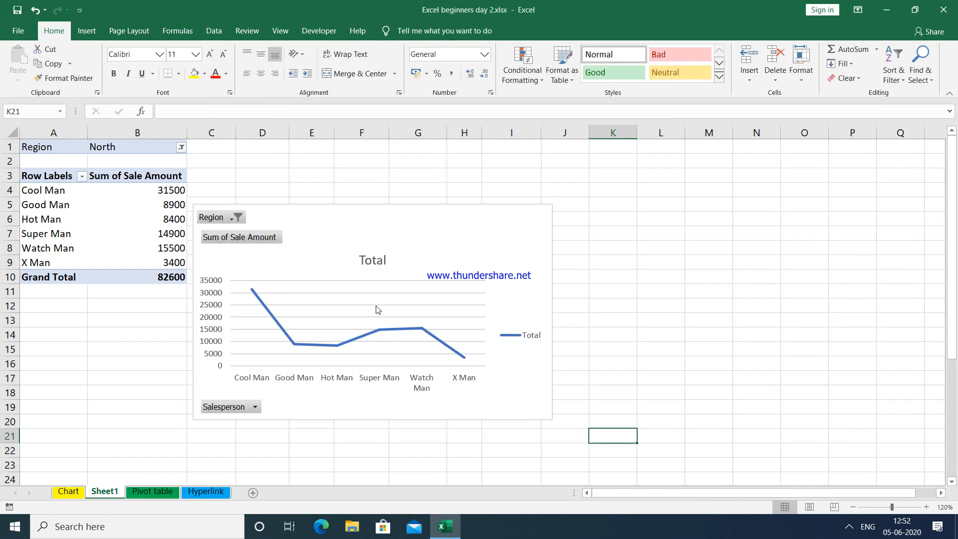
# Move the line PivotChart to the Hyperlink sheet as an object and place it to the right of the column chart
pyautogui.click(446, 248)
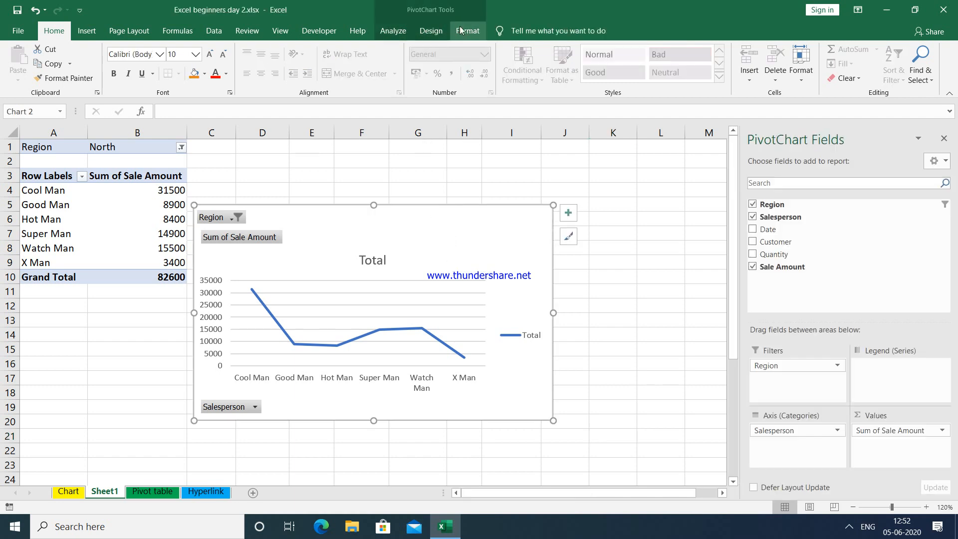
pyautogui.click(461, 31)
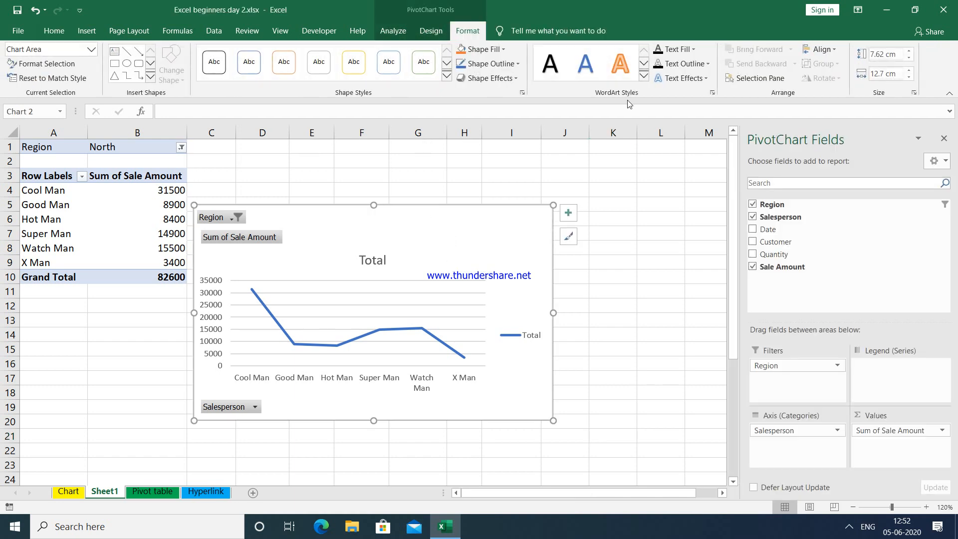
pyautogui.click(401, 31)
pyautogui.click(431, 30)
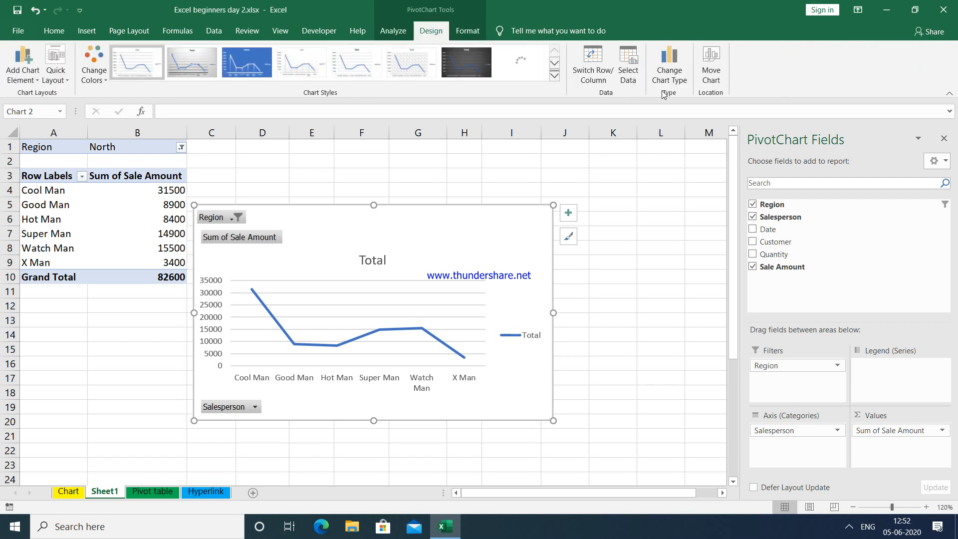
pyautogui.click(707, 76)
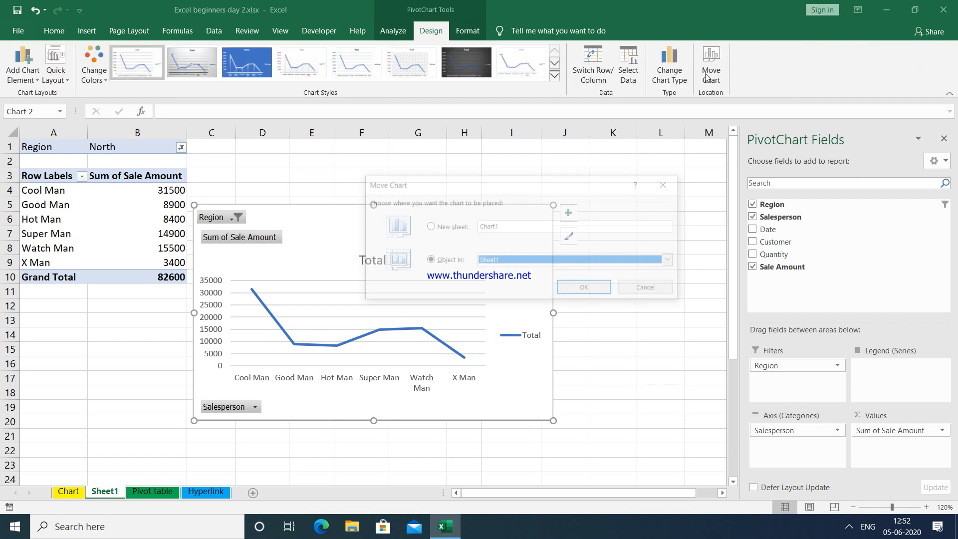
pyautogui.click(603, 262)
pyautogui.click(495, 297)
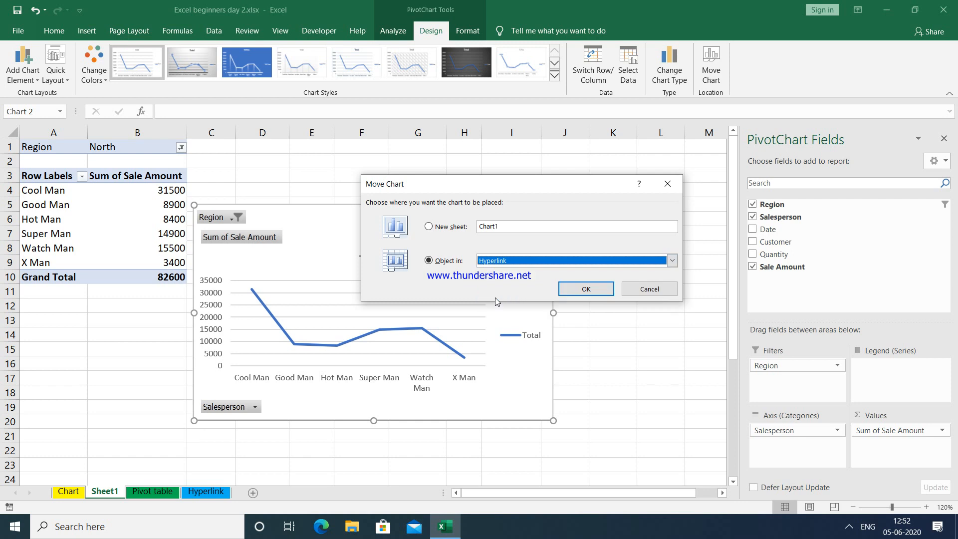
pyautogui.click(572, 290)
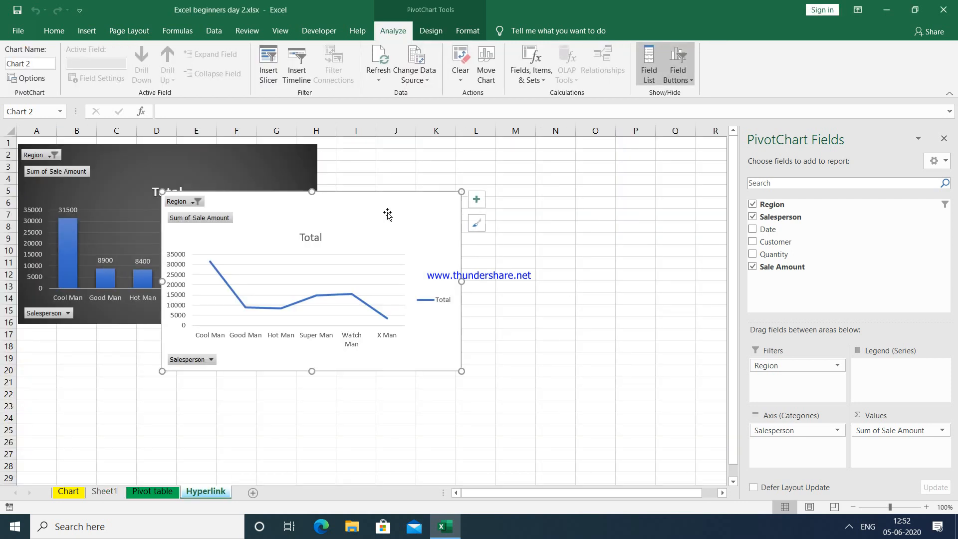
pyautogui.moveTo(404, 203); pyautogui.dragTo(585, 185)
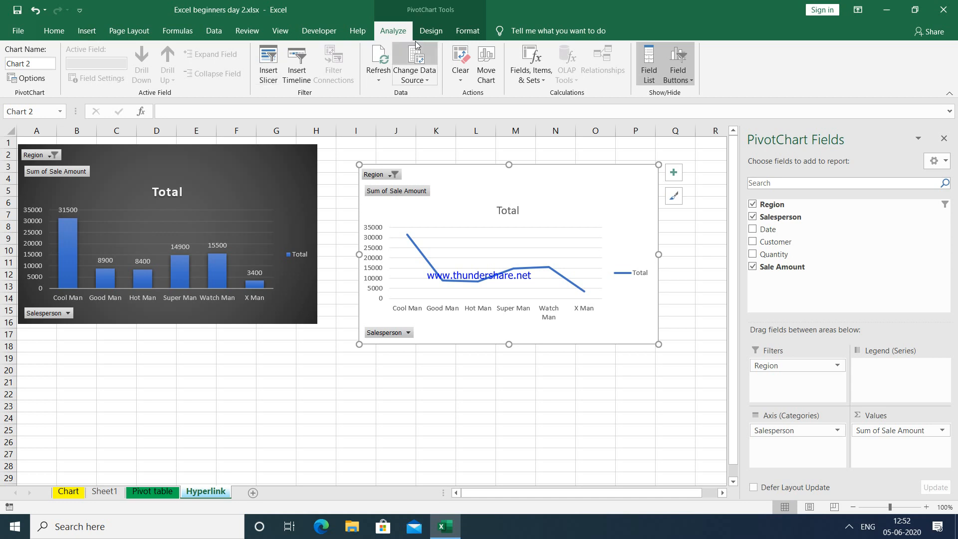
# Apply a quick layout with a data table and vertical axis title to the line chart, plus a dark style with glowing line markers
pyautogui.click(432, 31)
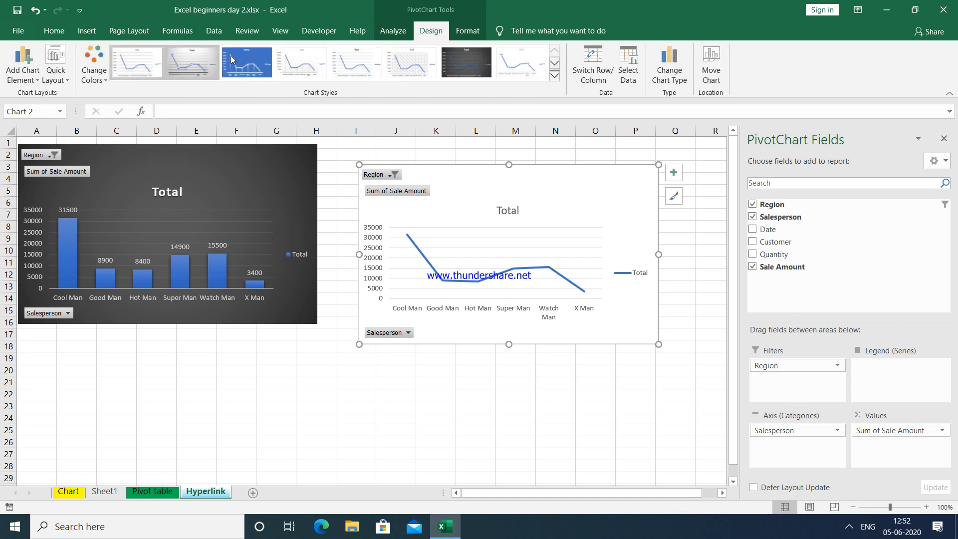
pyautogui.click(56, 75)
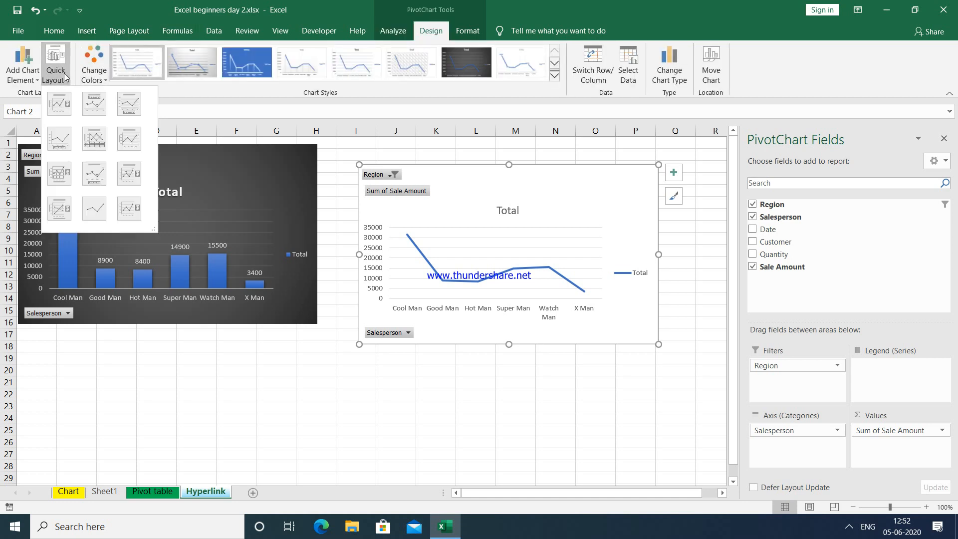
pyautogui.click(95, 150)
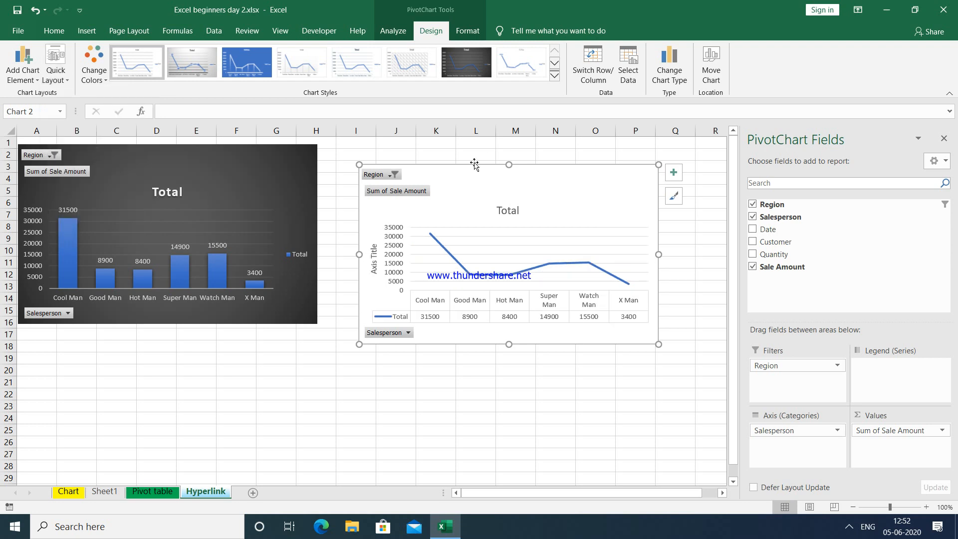
pyautogui.click(554, 78)
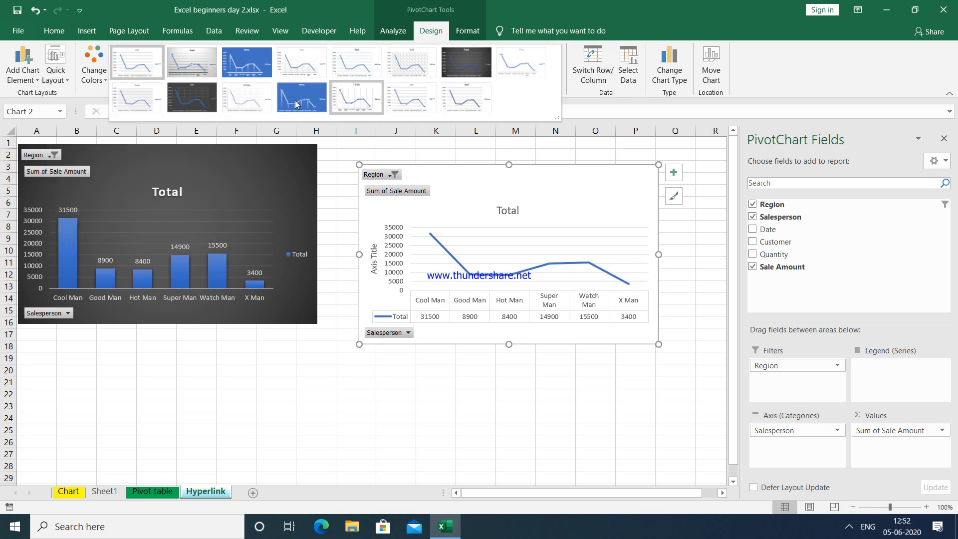
pyautogui.click(187, 94)
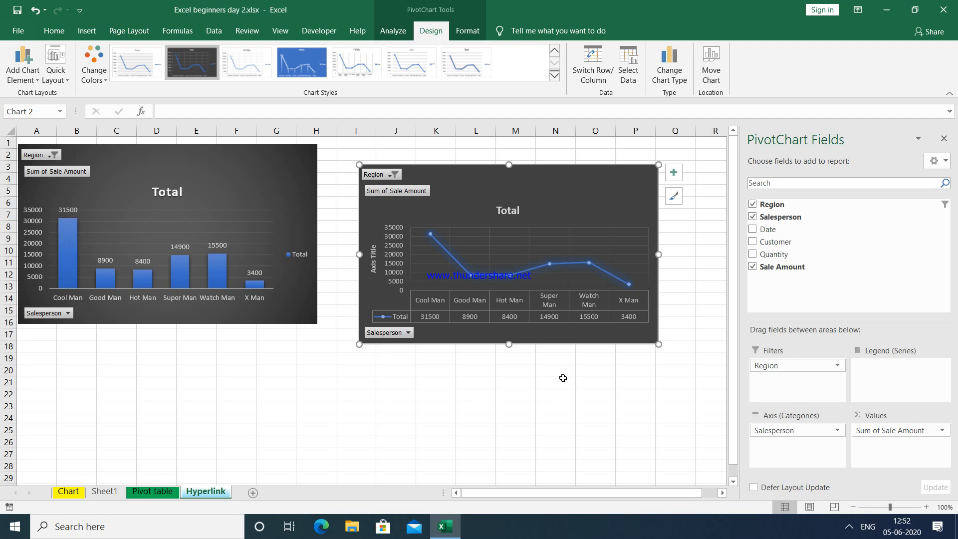
# Review the source data and the PivotTable sheet, and move the line chart on the Hyperlink sheet up level with the column chart
pyautogui.click(160, 493)
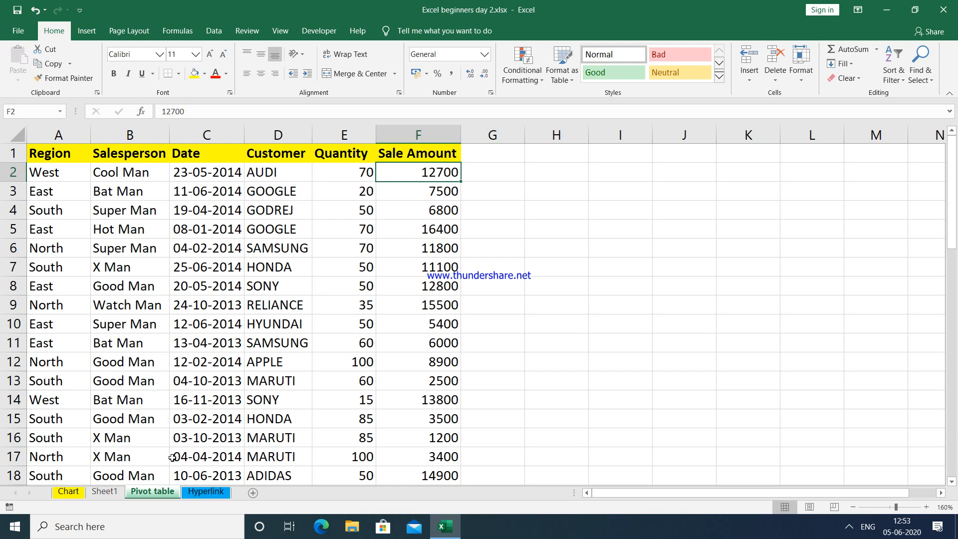
pyautogui.click(108, 491)
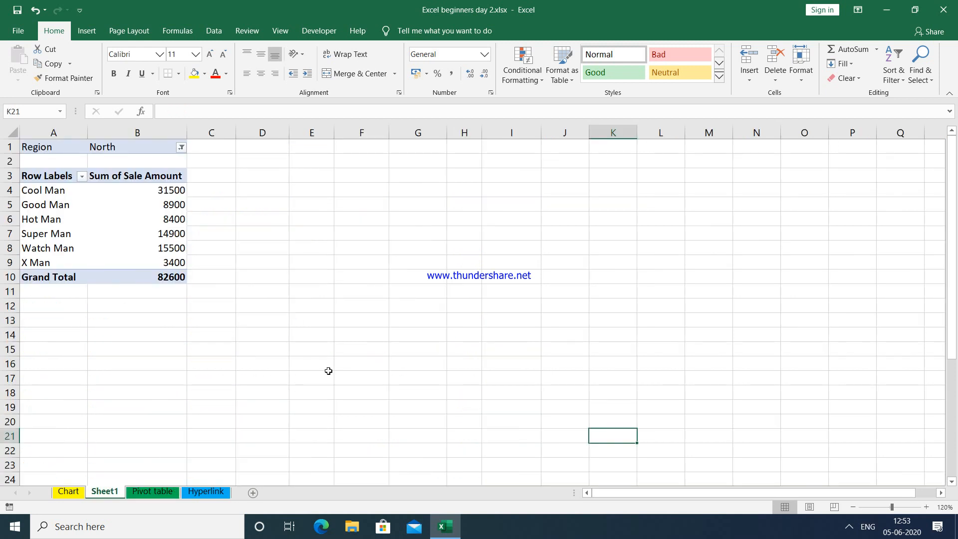
pyautogui.click(137, 213)
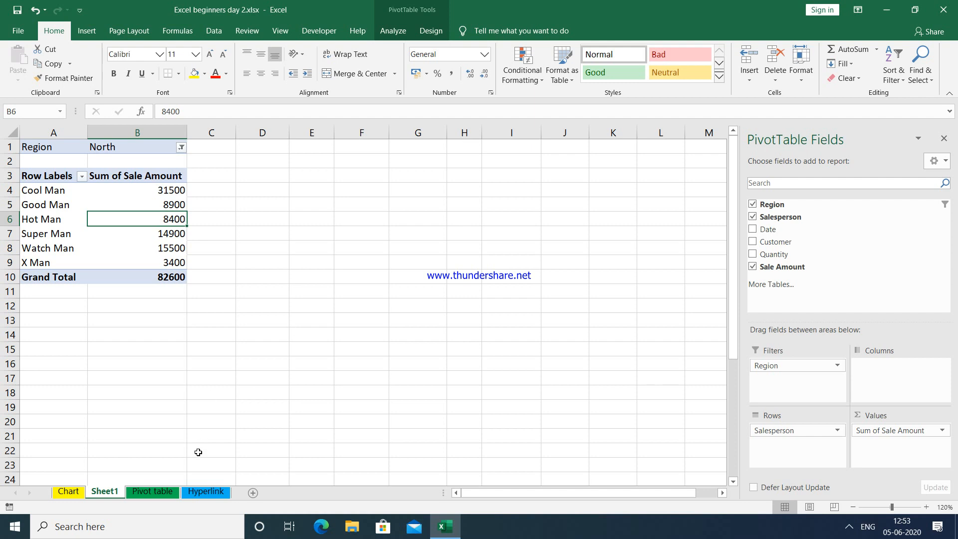
pyautogui.click(205, 491)
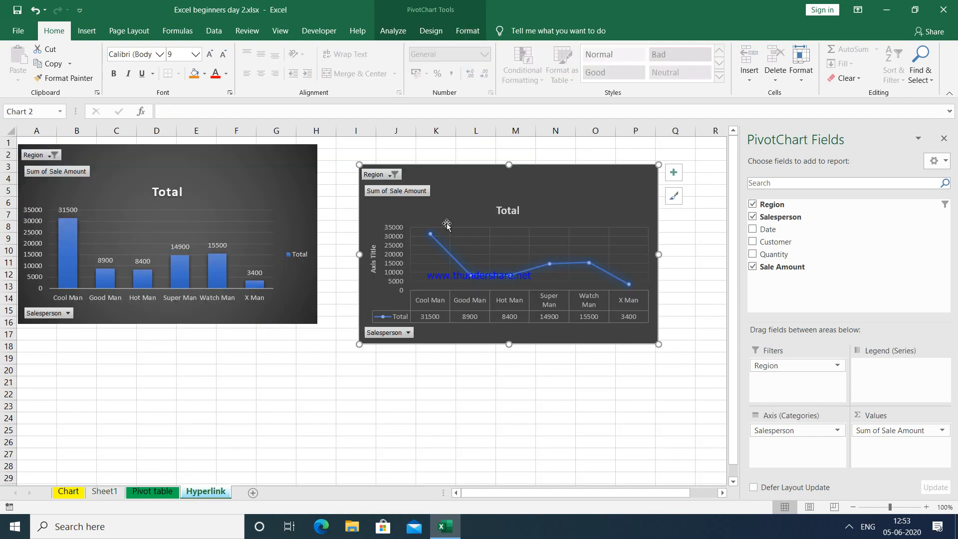
pyautogui.moveTo(469, 187); pyautogui.dragTo(469, 169)
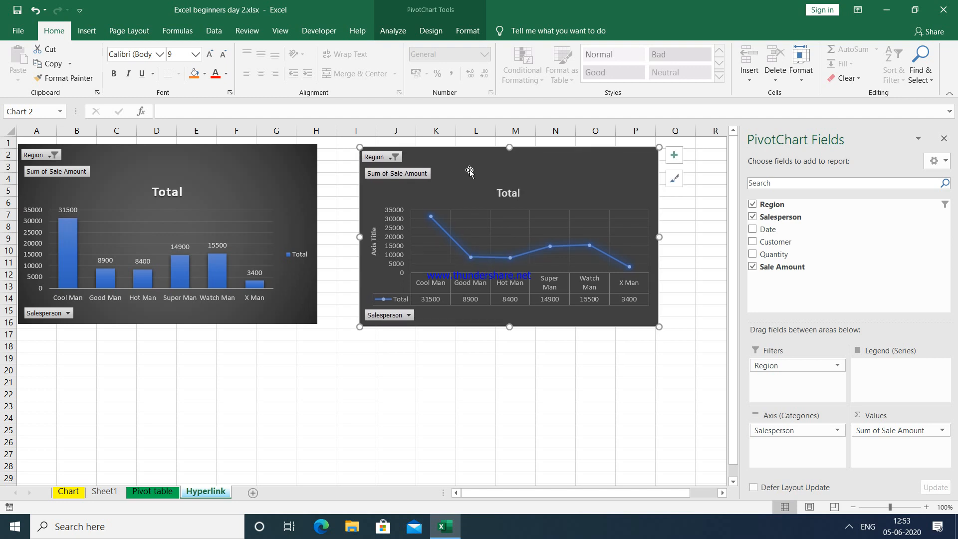
# Insert a hyperlink in cell A20 to Working with Excel sample.xlsx from the Advance Excel File subfolders, and test it by opening and closing that workbook
pyautogui.click(145, 375)
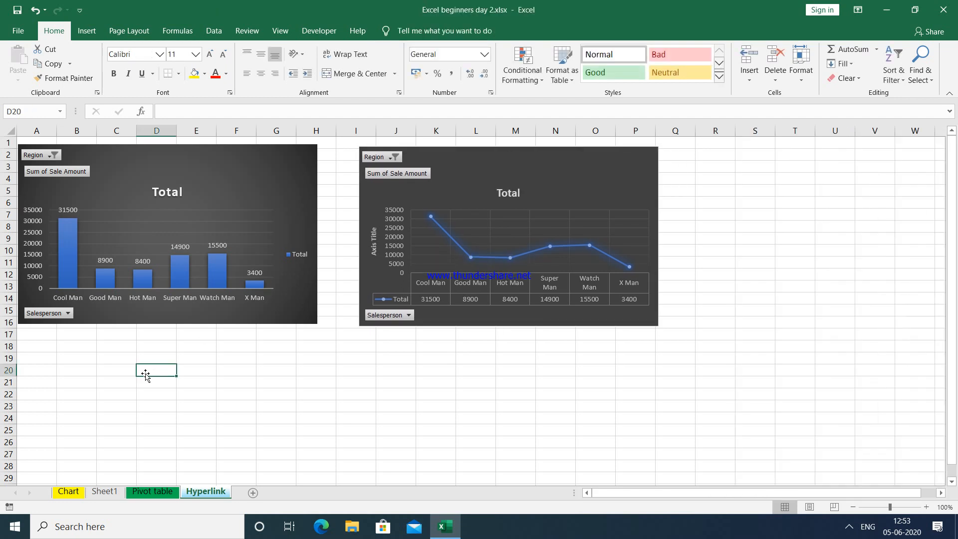
pyautogui.click(44, 370)
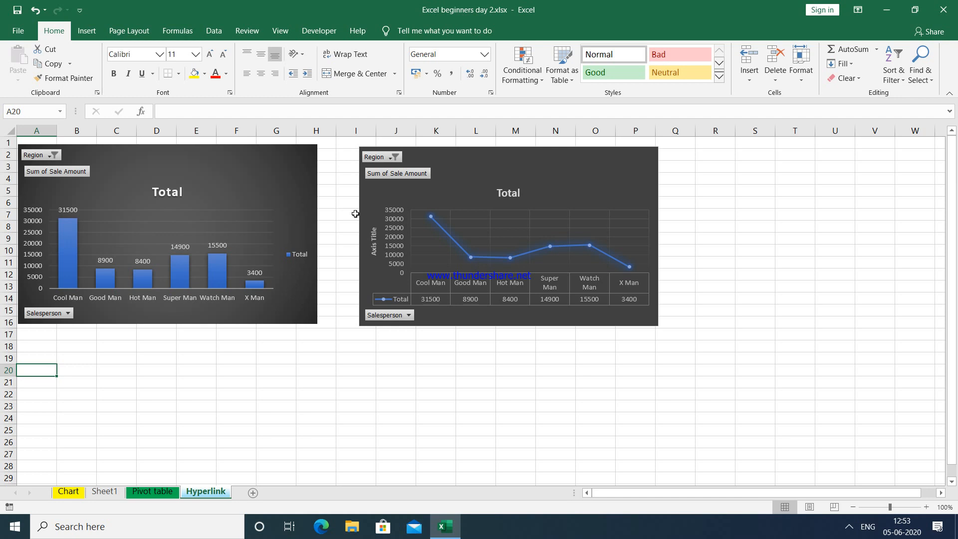
pyautogui.click(86, 30)
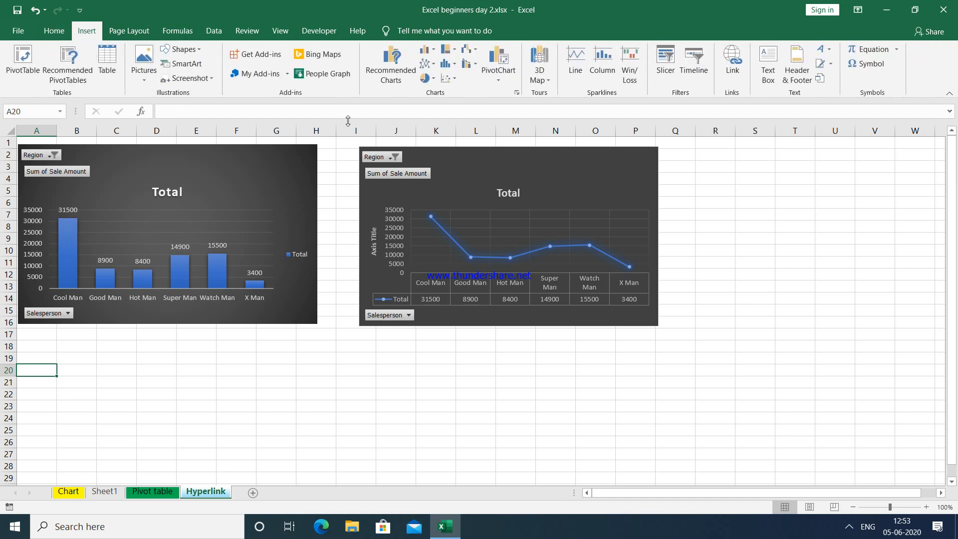
pyautogui.click(734, 62)
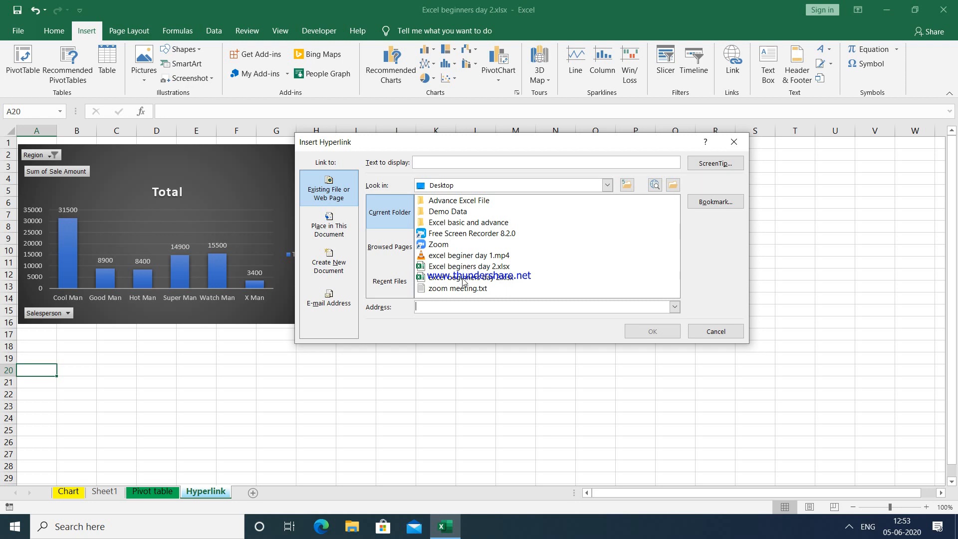
pyautogui.click(463, 203)
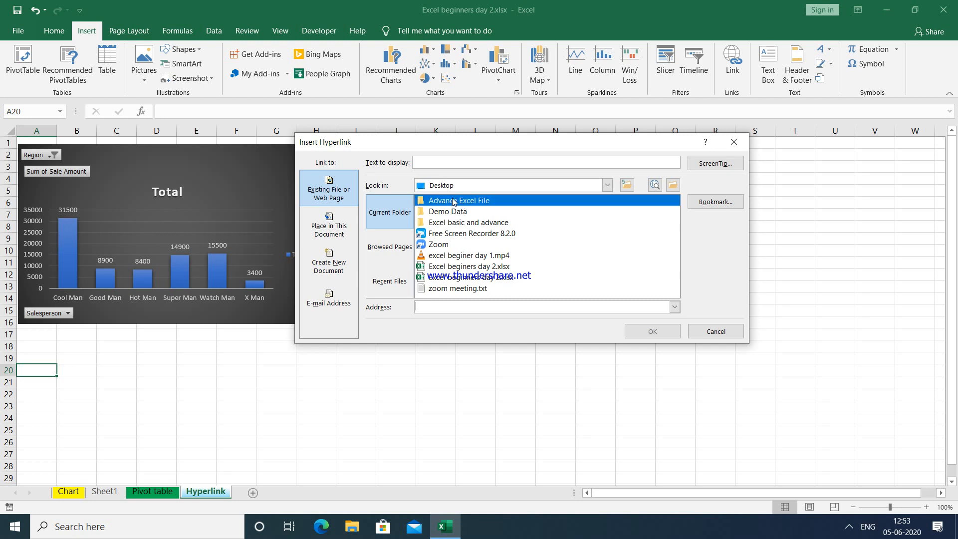
pyautogui.doubleClick(467, 202)
pyautogui.doubleClick(452, 202)
pyautogui.doubleClick(443, 204)
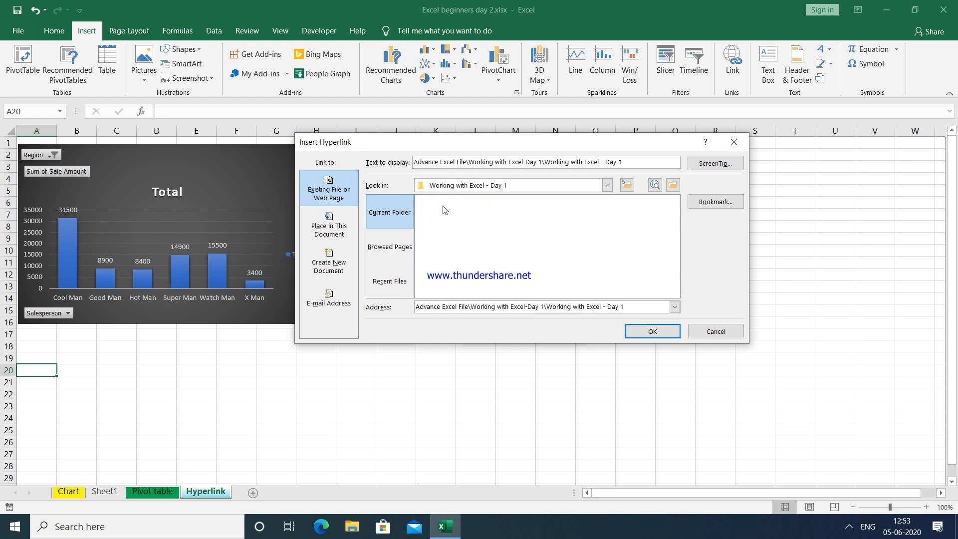
pyautogui.click(450, 213)
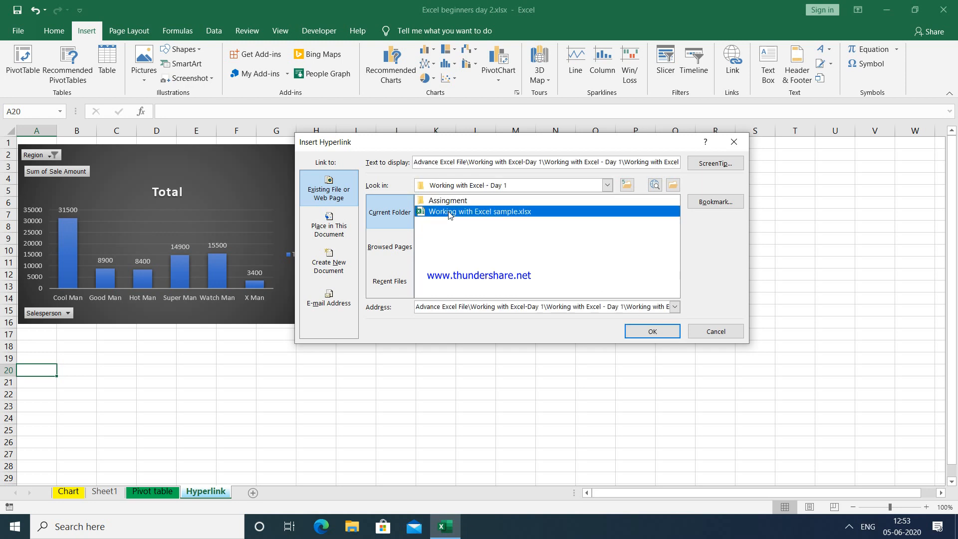
pyautogui.click(655, 336)
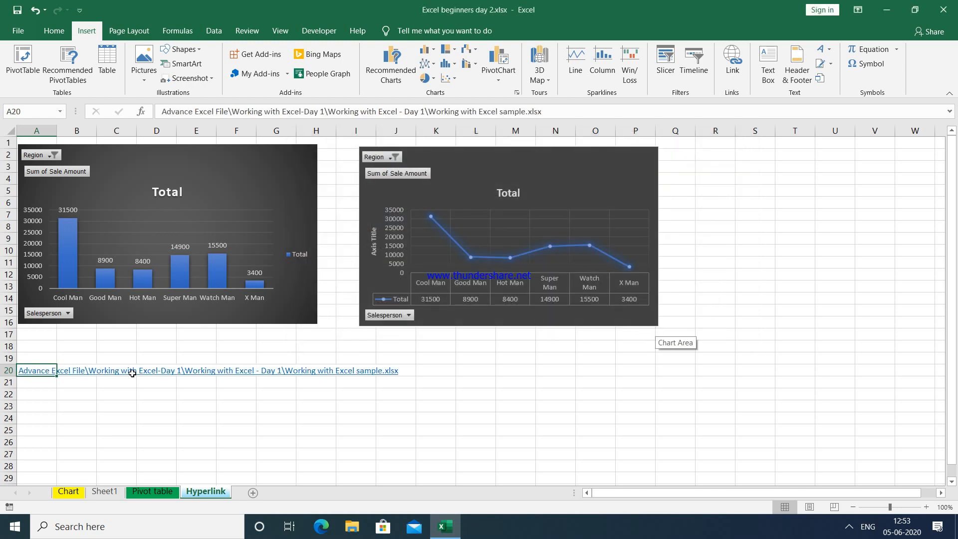
pyautogui.click(37, 370)
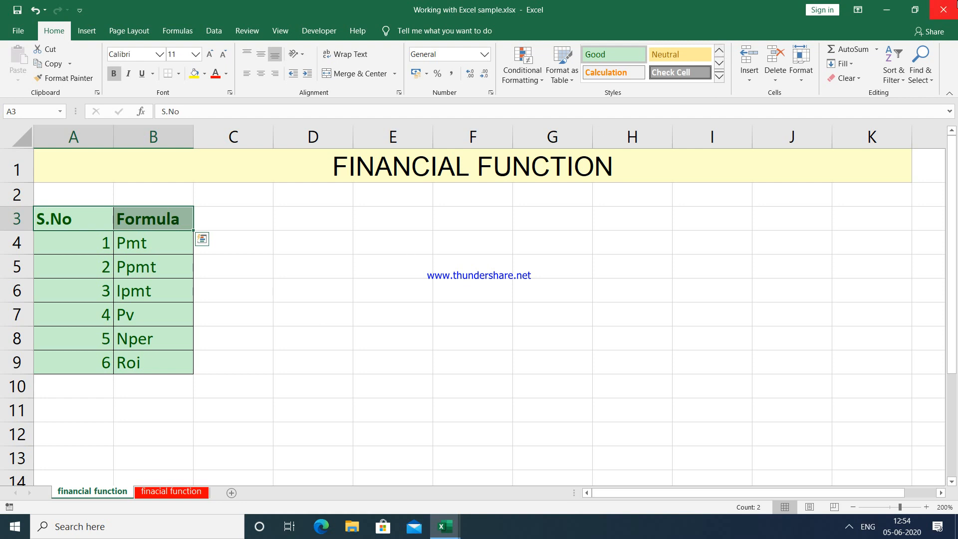
pyautogui.click(945, 10)
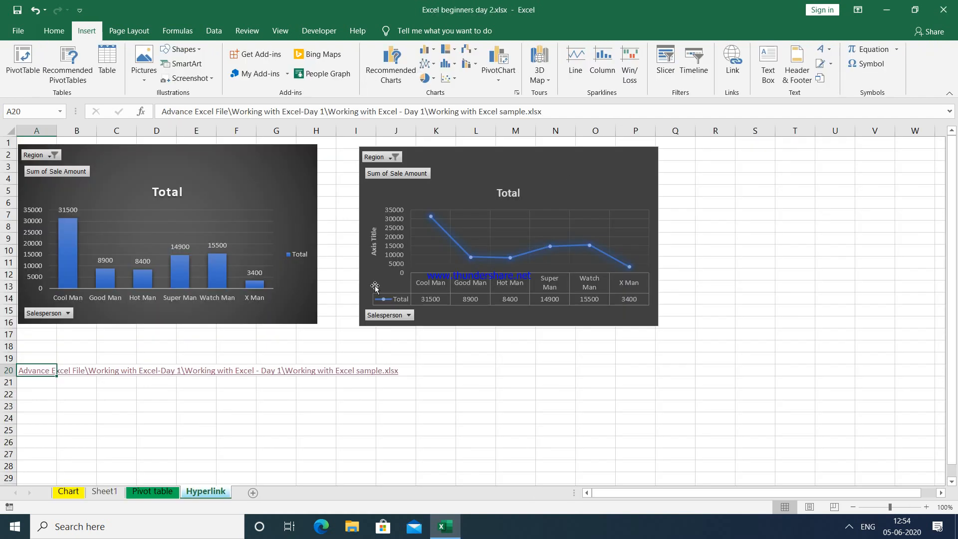
pyautogui.click(42, 403)
pyautogui.write('ww')
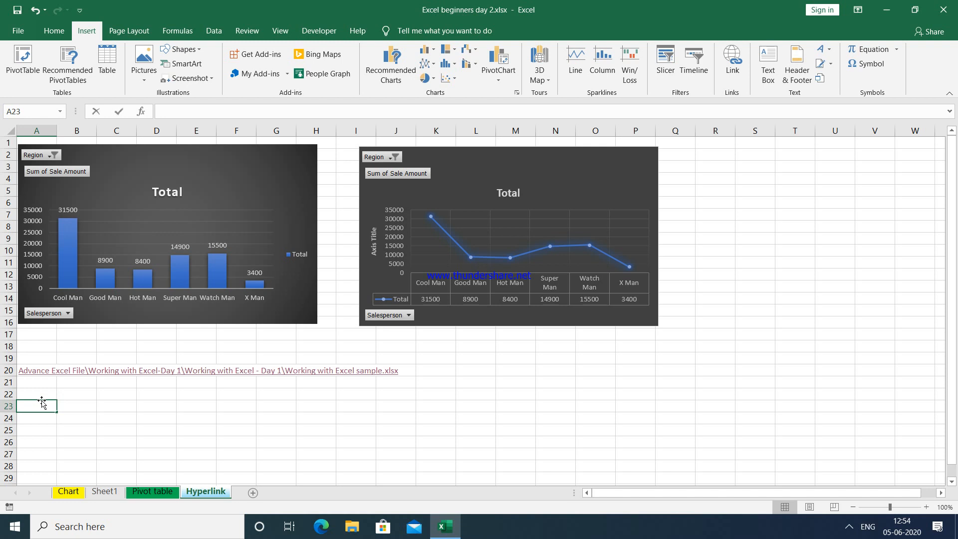
pyautogui.write('w.gmail.com')
pyautogui.press('Return')
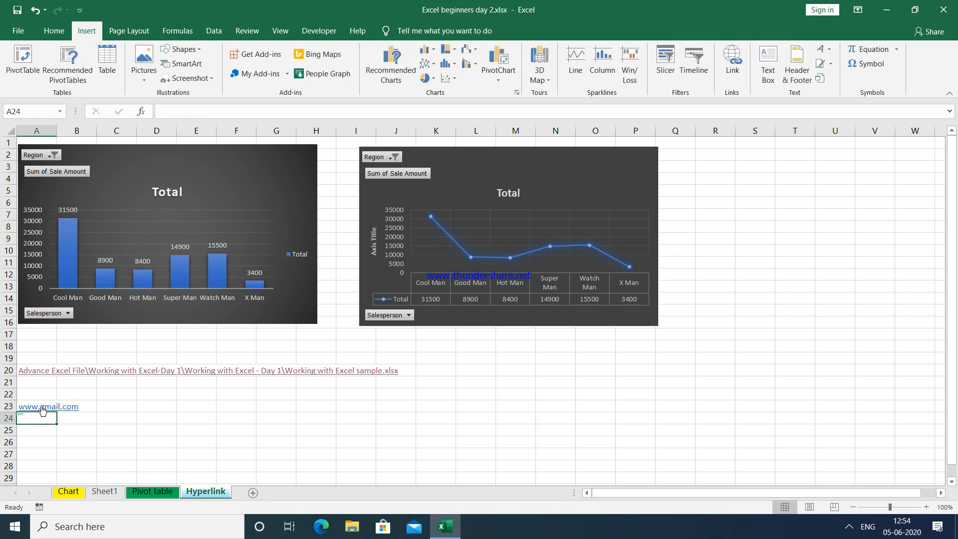
pyautogui.click(43, 408)
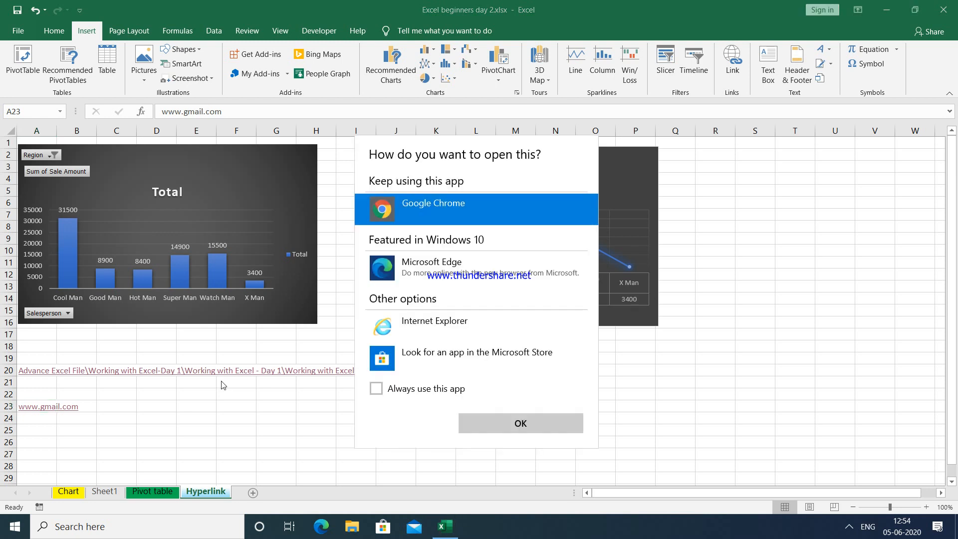
pyautogui.click(536, 428)
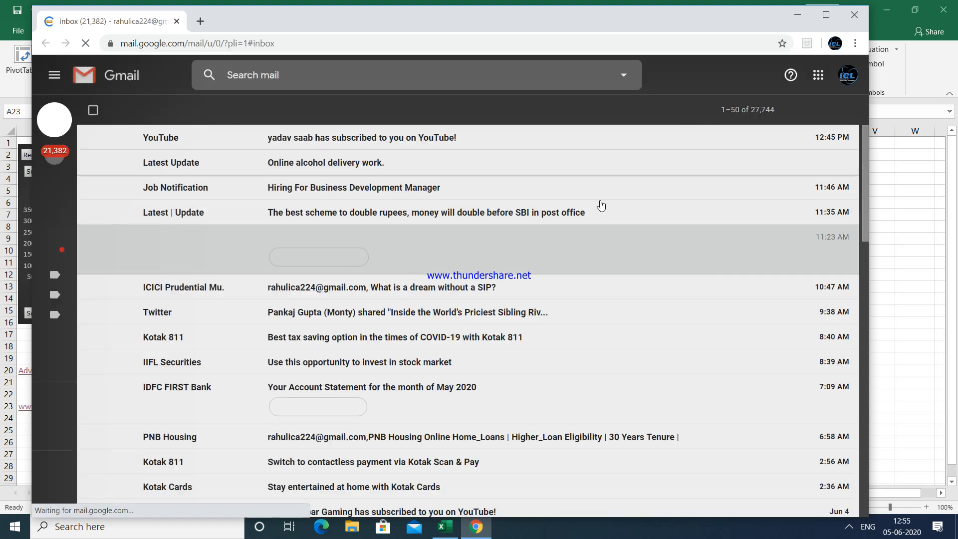
pyautogui.click(854, 18)
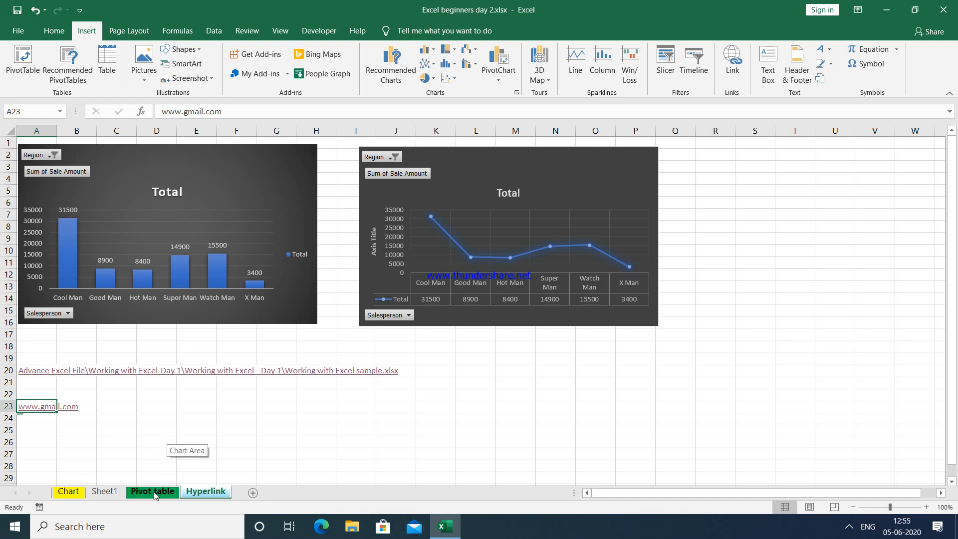
pyautogui.click(154, 492)
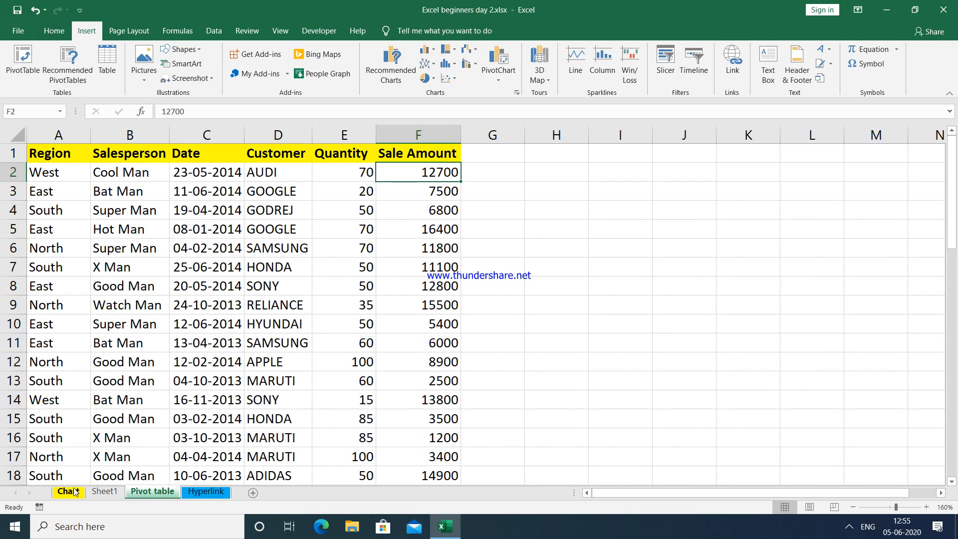
pyautogui.click(70, 492)
pyautogui.click(152, 490)
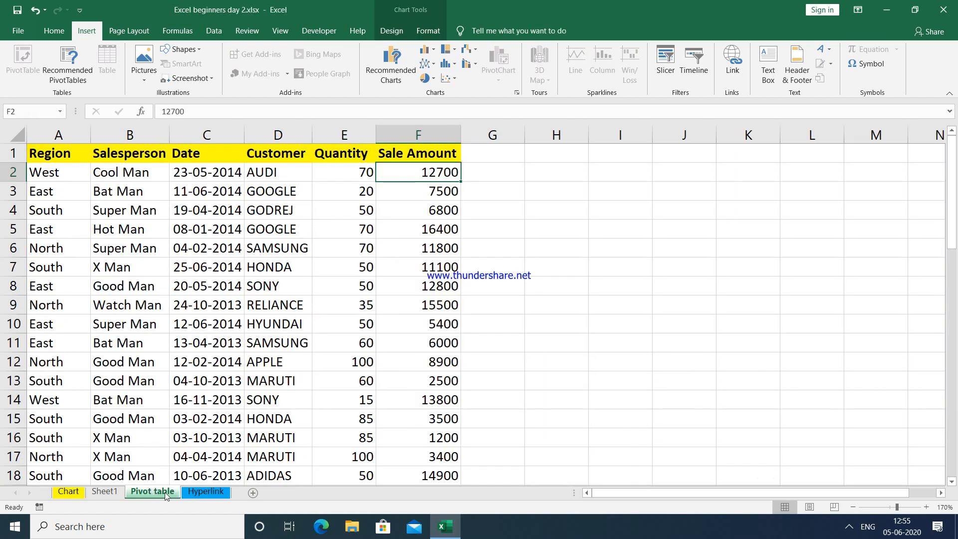
pyautogui.hotkey('ctrl', 'pagedown')
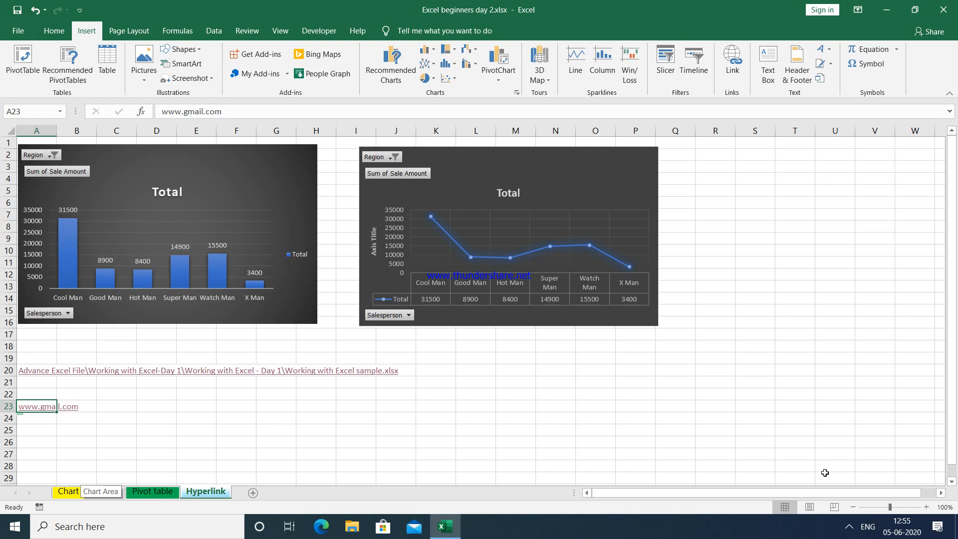
pyautogui.click(848, 528)
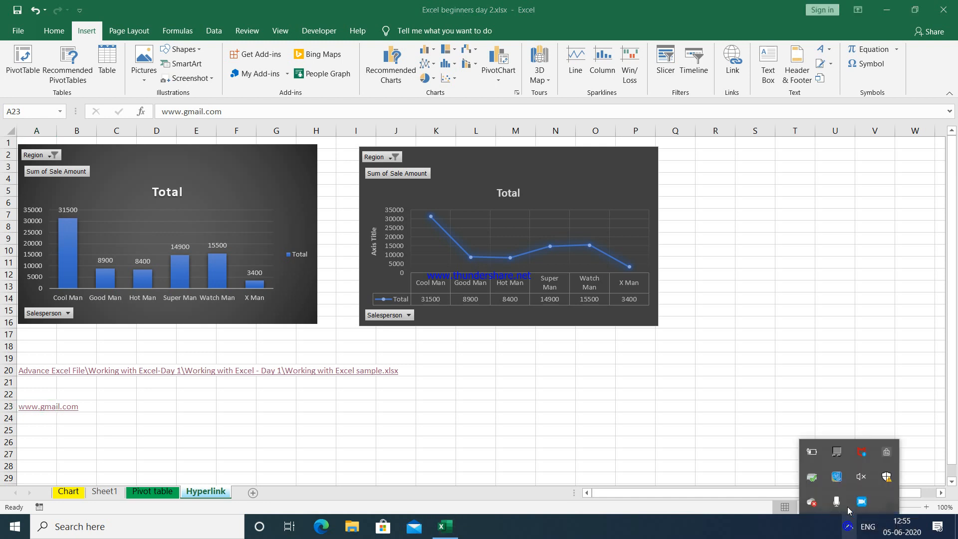